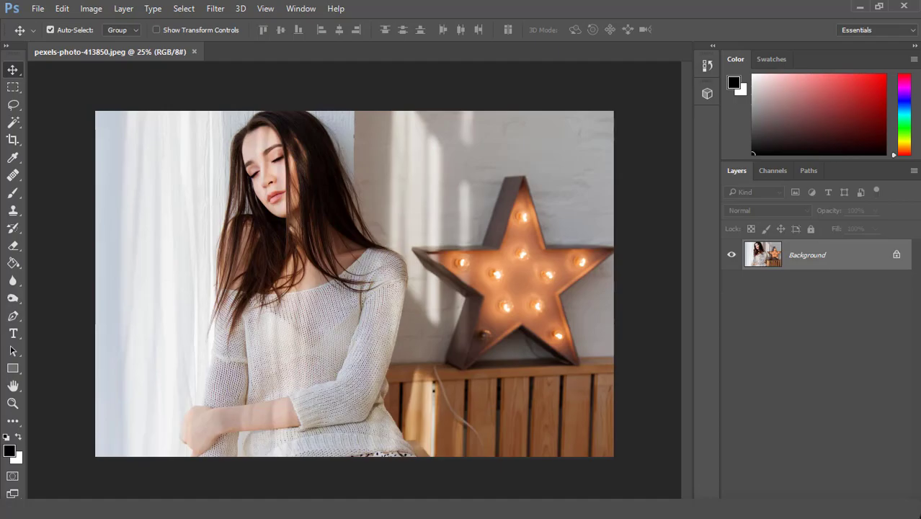
# Open blade runner.jpg from New folder as a separate document alongside the portrait photo
pyautogui.hotkey('alt', 'Tab')
pyautogui.click(178, 92)
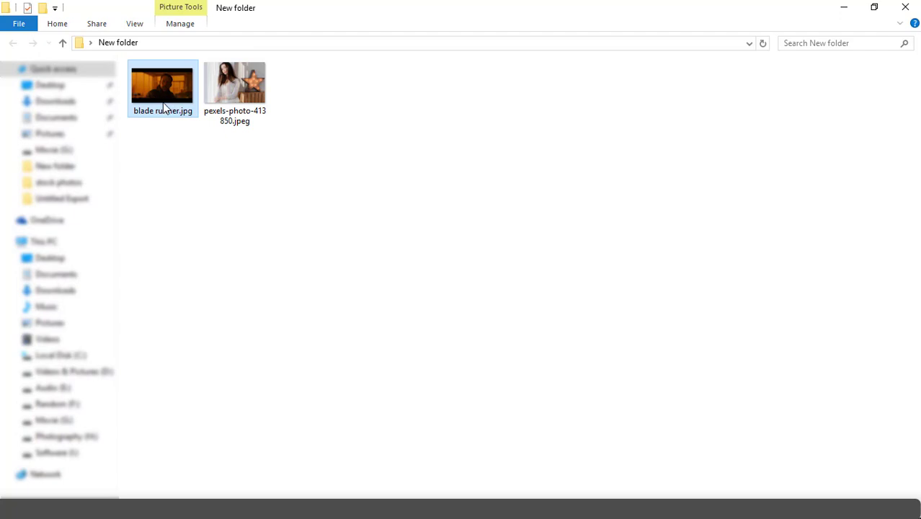
pyautogui.moveTo(164, 93); pyautogui.dragTo(418, 54)
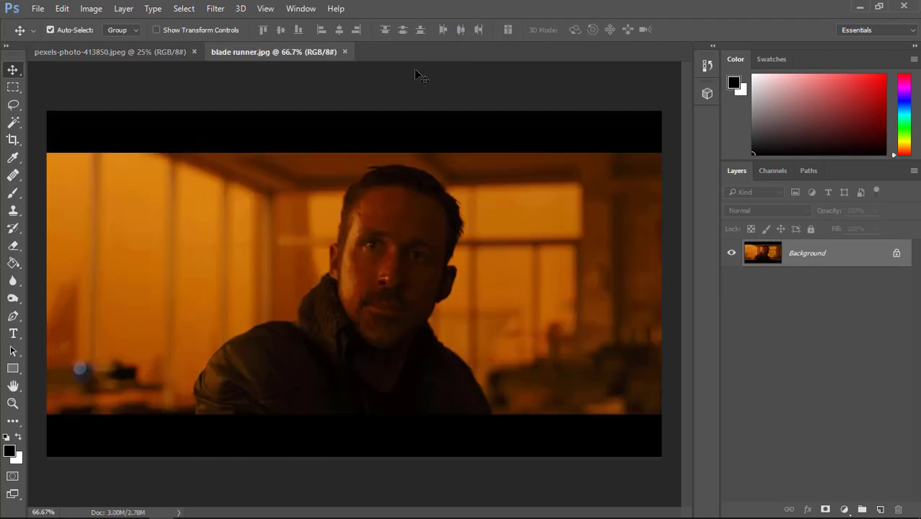
# Arrange the two open images in a 2-up Vertical layout and reposition each view to frame its subject
pyautogui.click(138, 54)
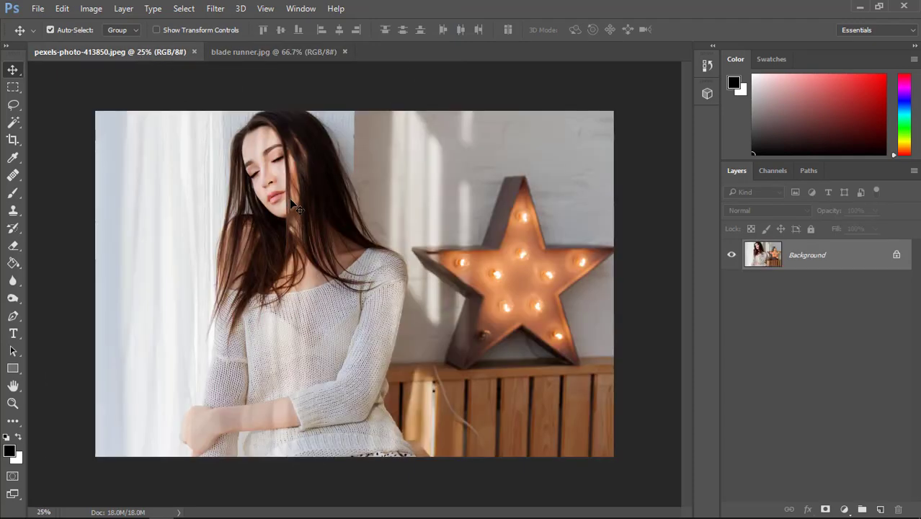
pyautogui.click(256, 54)
pyautogui.click(301, 8)
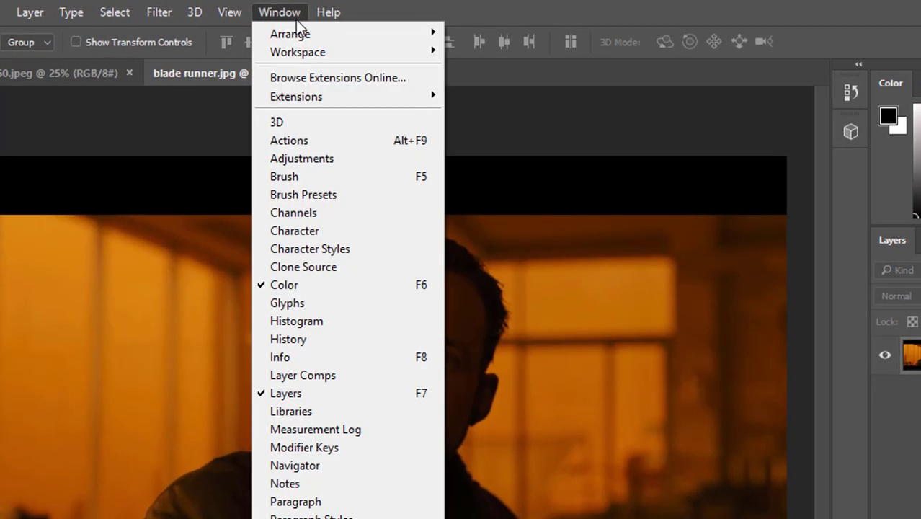
pyautogui.moveTo(304, 33)
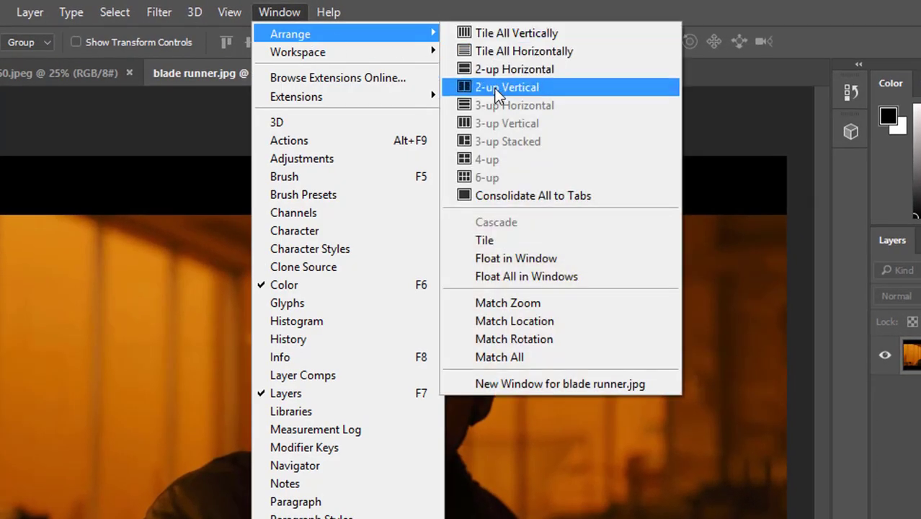
pyautogui.click(496, 89)
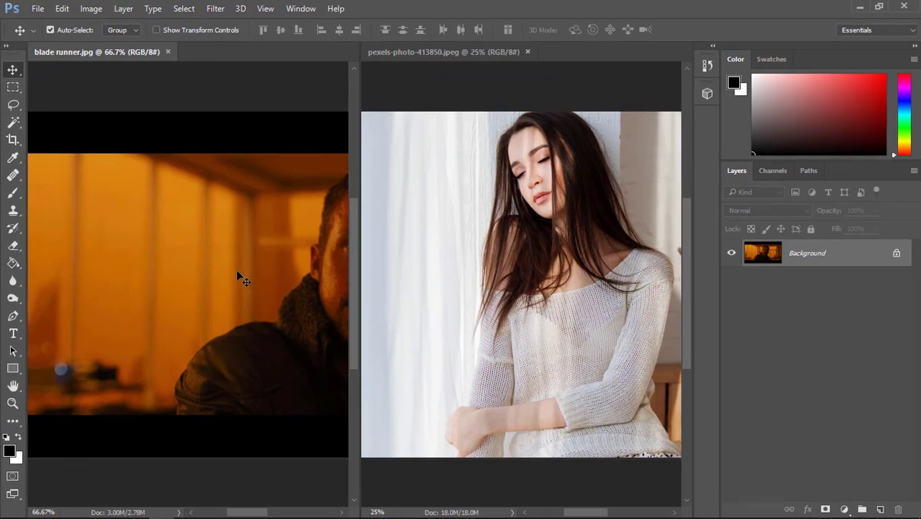
pyautogui.press('space')
pyautogui.moveTo(243, 272); pyautogui.dragTo(142, 277)
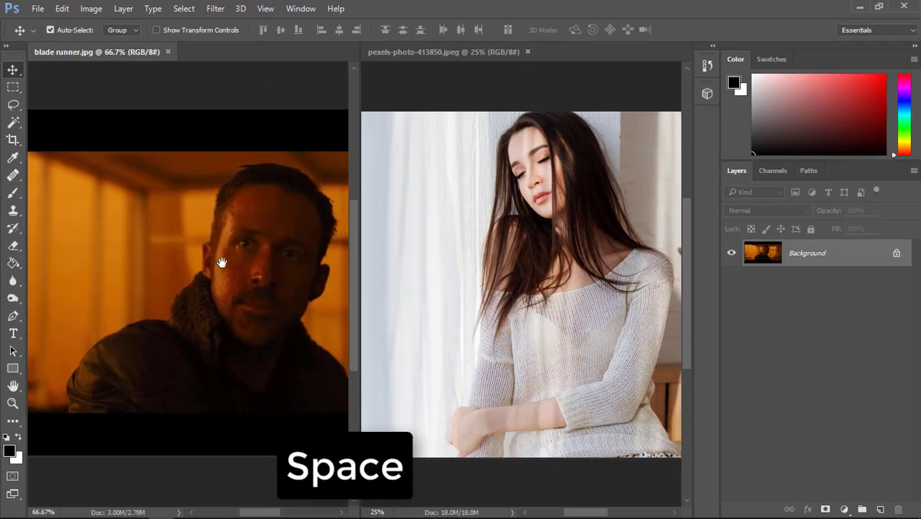
pyautogui.moveTo(222, 263)
pyautogui.mouseDown()
pyautogui.moveTo(232, 263)
pyautogui.moveTo(214, 264)
pyautogui.mouseUp()
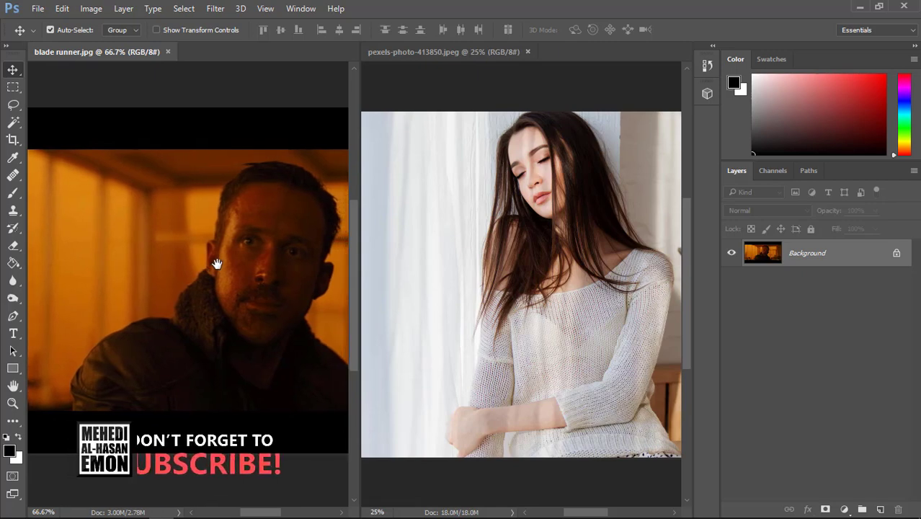
pyautogui.click(504, 256)
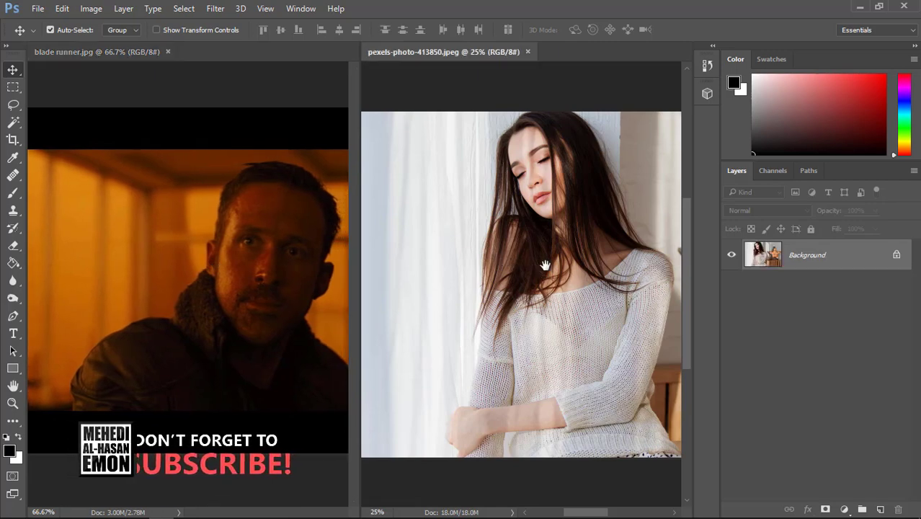
pyautogui.moveTo(546, 265); pyautogui.dragTo(522, 268)
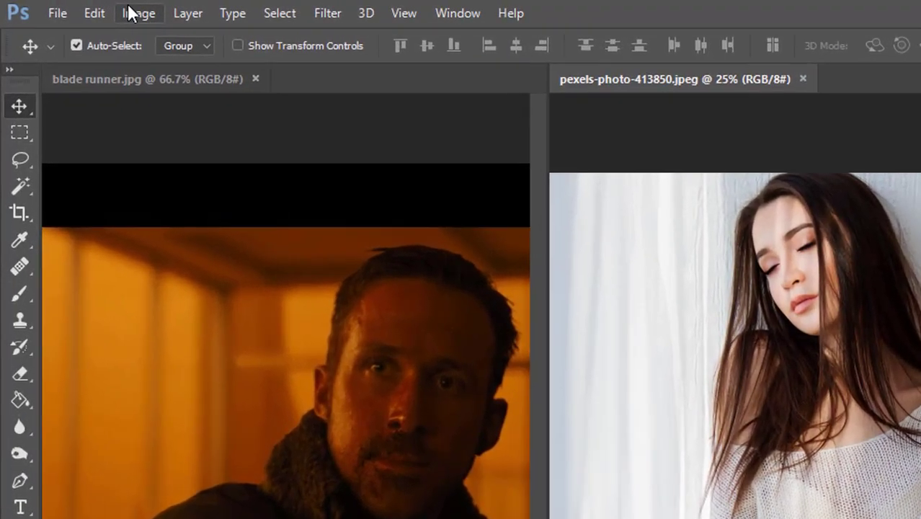
# Apply a Shadows/Highlights adjustment to the portrait photo with Shadows at 0% and Highlights at 20%
pyautogui.click(91, 8)
pyautogui.moveTo(109, 43)
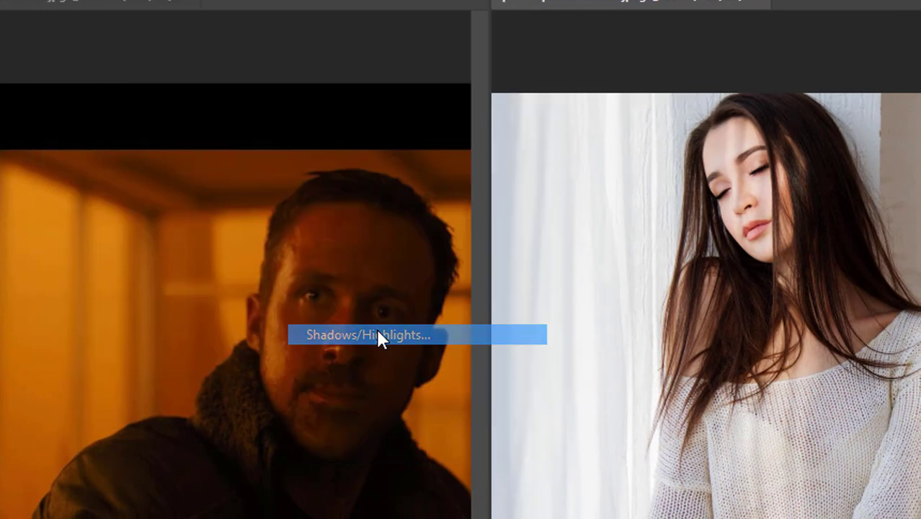
pyautogui.click(378, 335)
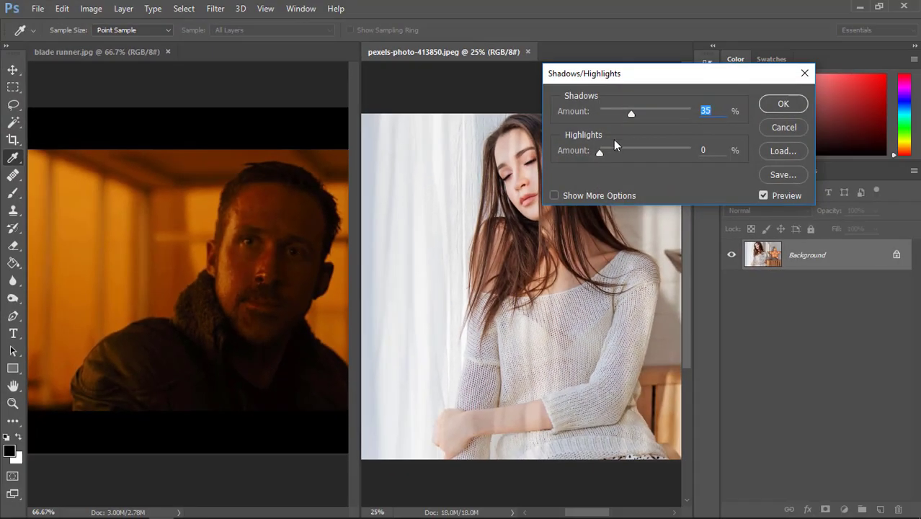
pyautogui.moveTo(633, 114); pyautogui.dragTo(564, 114)
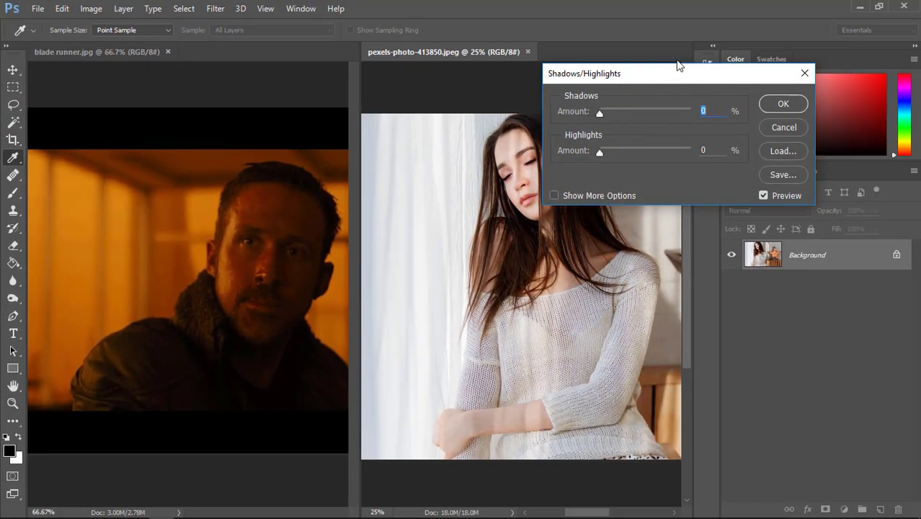
pyautogui.moveTo(683, 78); pyautogui.dragTo(718, 85)
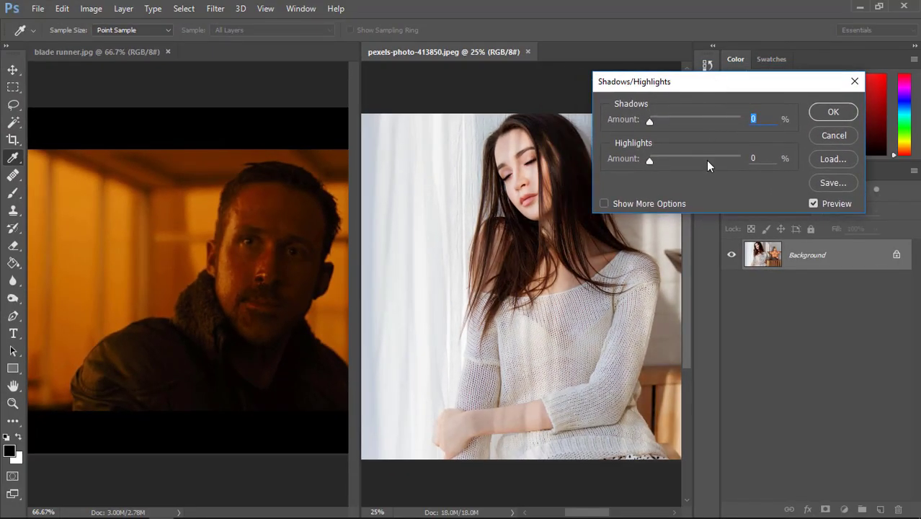
pyautogui.moveTo(651, 162); pyautogui.dragTo(668, 164)
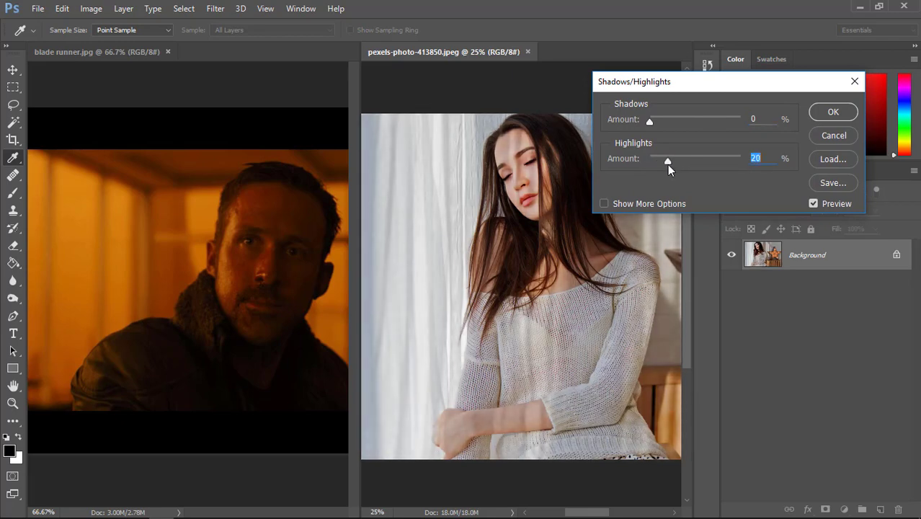
pyautogui.click(835, 113)
pyautogui.press('v')
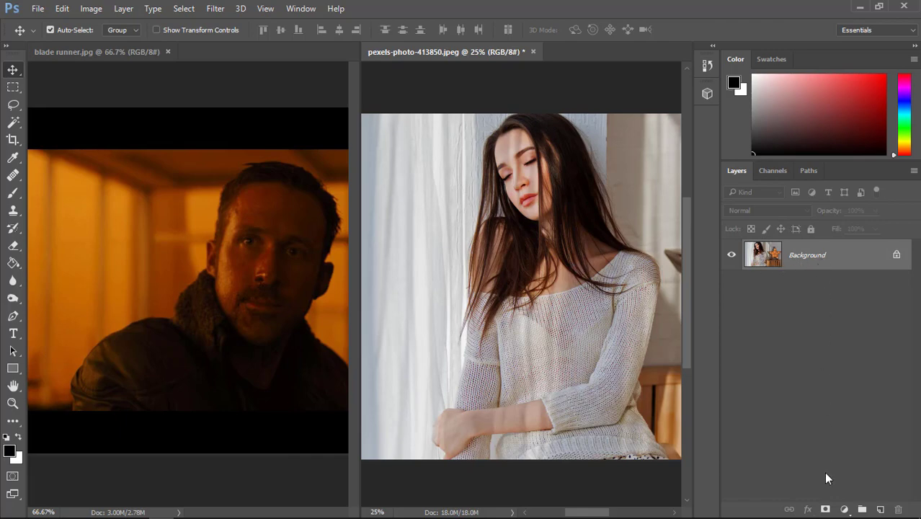
# Add a Curves adjustment layer to the portrait photo and pull two points of the RGB curve down to darken midtones and shadows
pyautogui.click(845, 509)
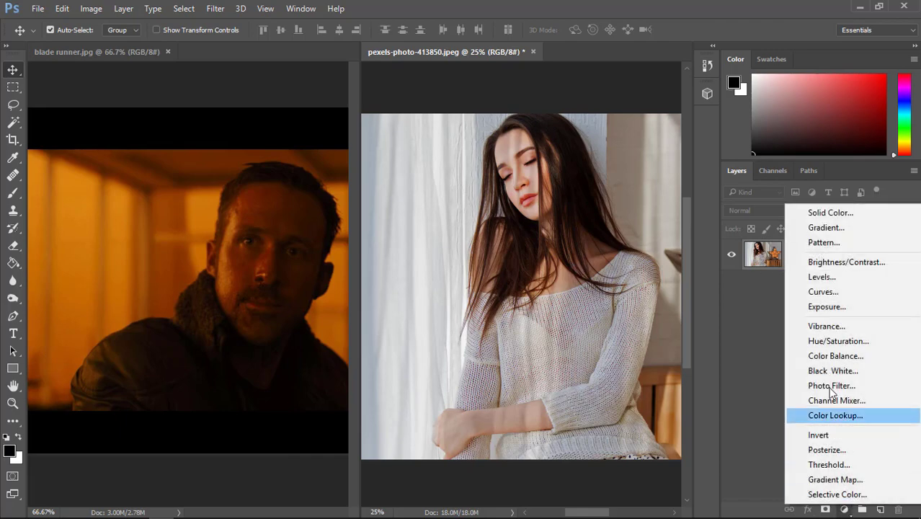
pyautogui.click(824, 292)
pyautogui.click(296, 248)
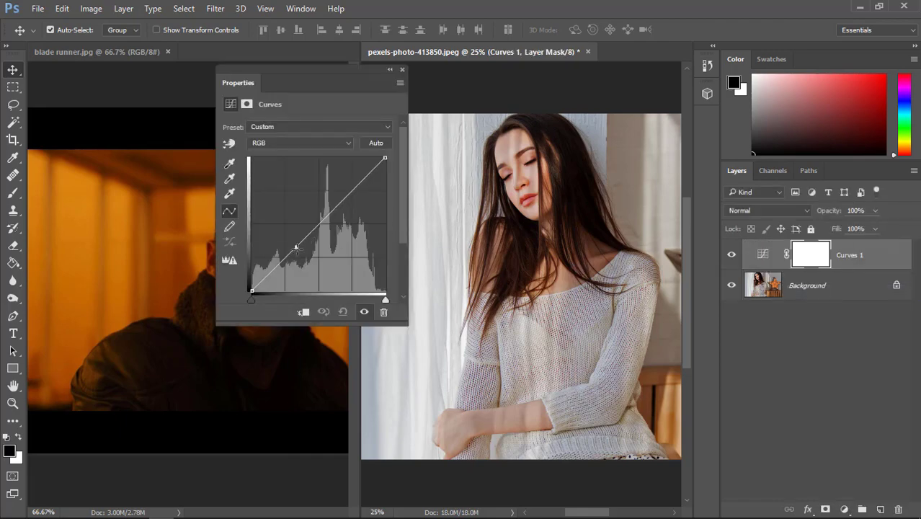
pyautogui.moveTo(296, 247); pyautogui.dragTo(304, 255)
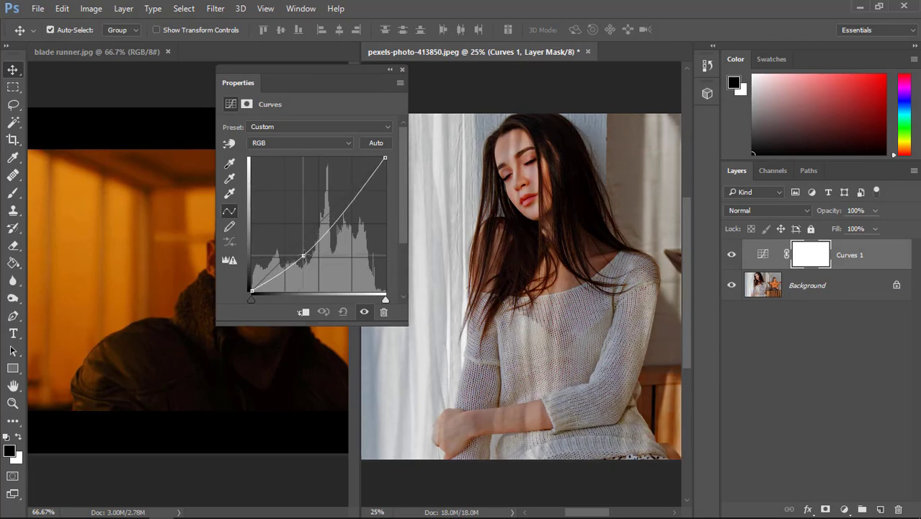
pyautogui.moveTo(282, 270); pyautogui.dragTo(283, 276)
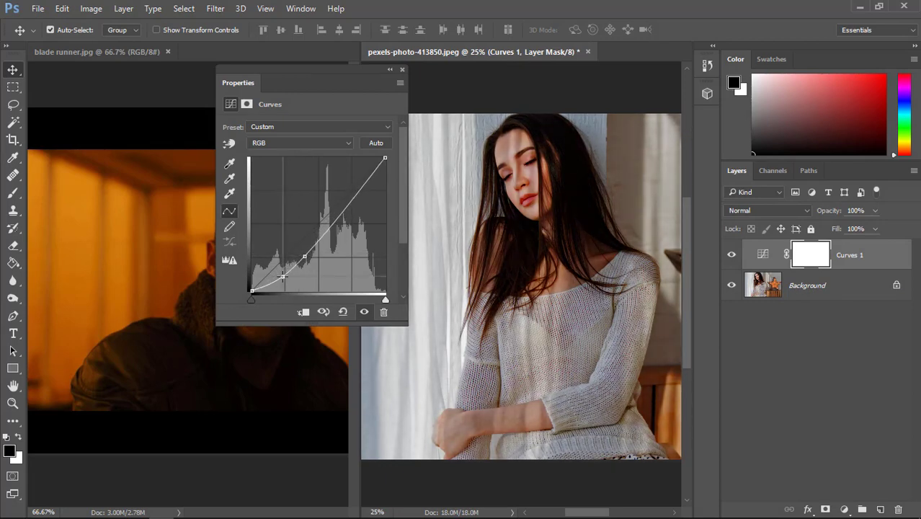
pyautogui.click(402, 70)
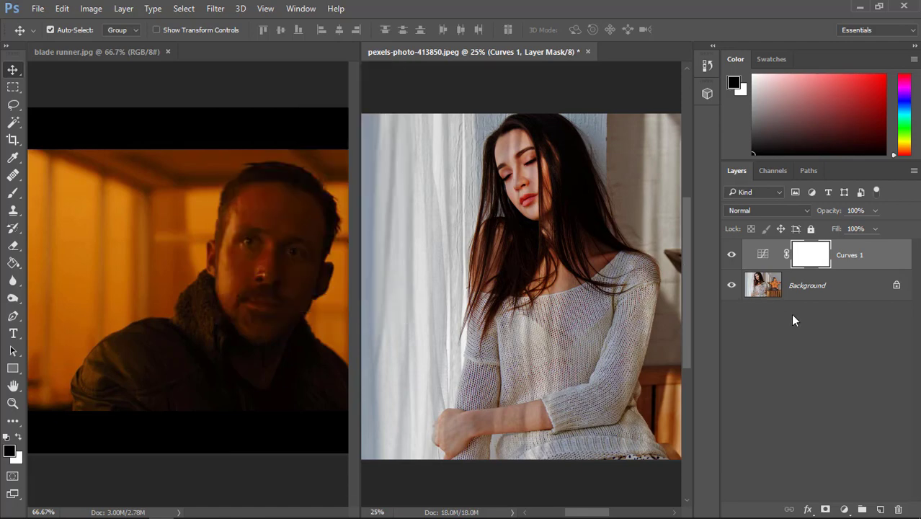
# Add a Brightness/Contrast adjustment layer with Brightness 3 and Contrast -50
pyautogui.click(844, 509)
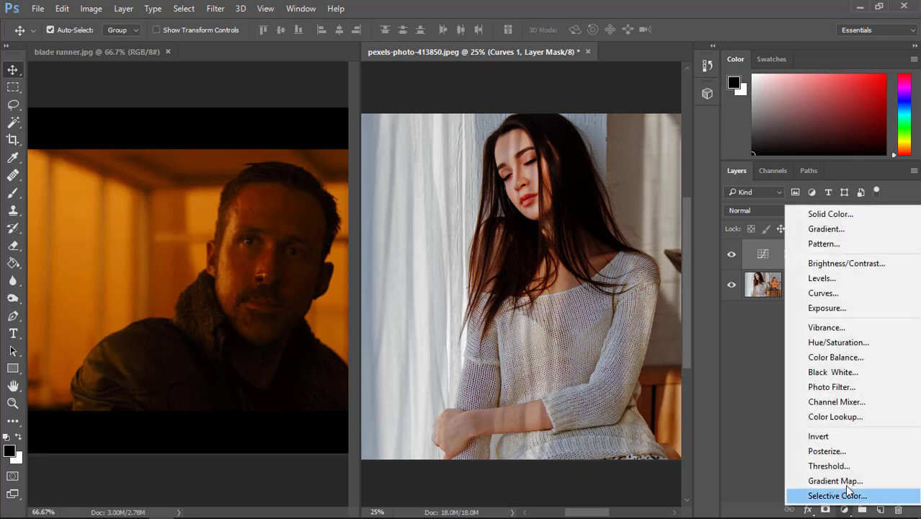
pyautogui.click(823, 264)
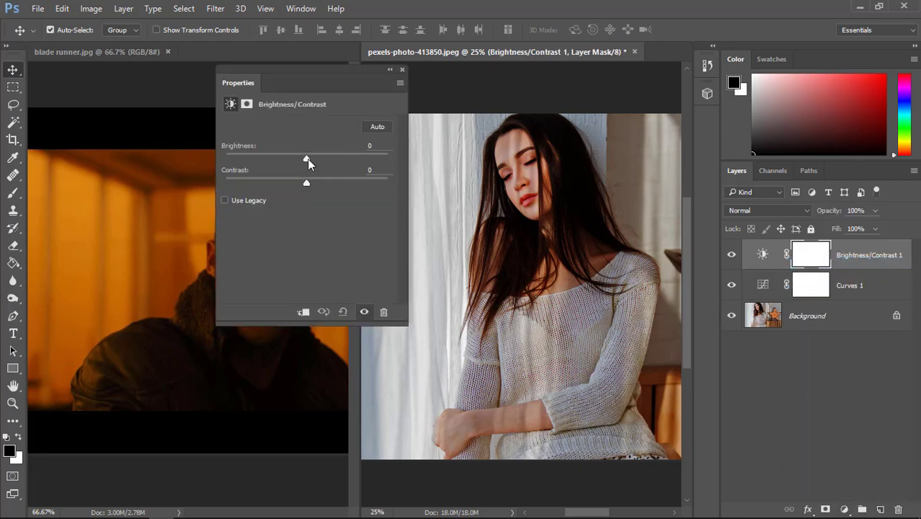
pyautogui.moveTo(308, 160); pyautogui.dragTo(226, 182)
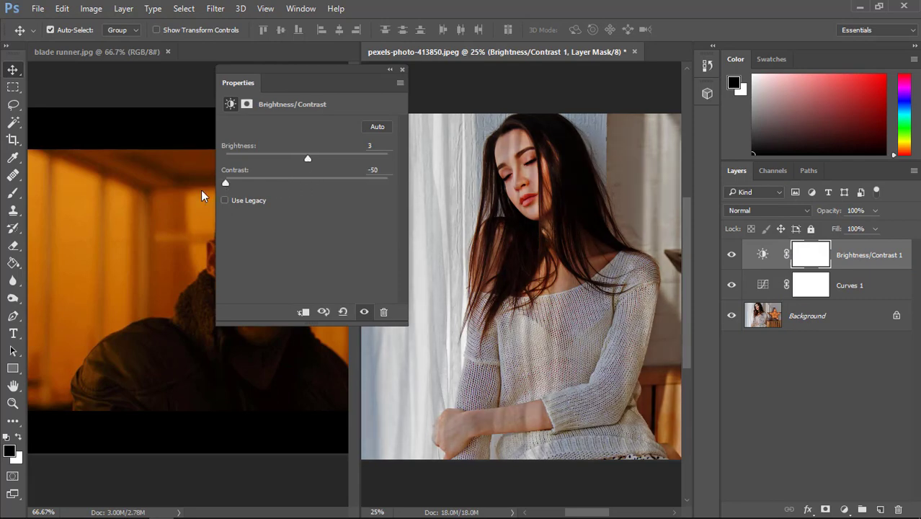
pyautogui.click(403, 70)
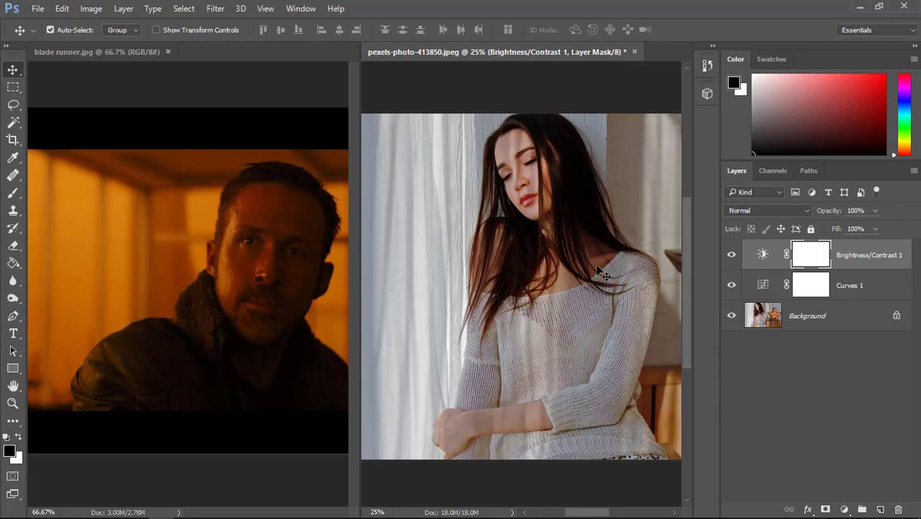
# Add a Gradient Map adjustment layer and place it beneath the unlocked Background photo layer
pyautogui.click(844, 509)
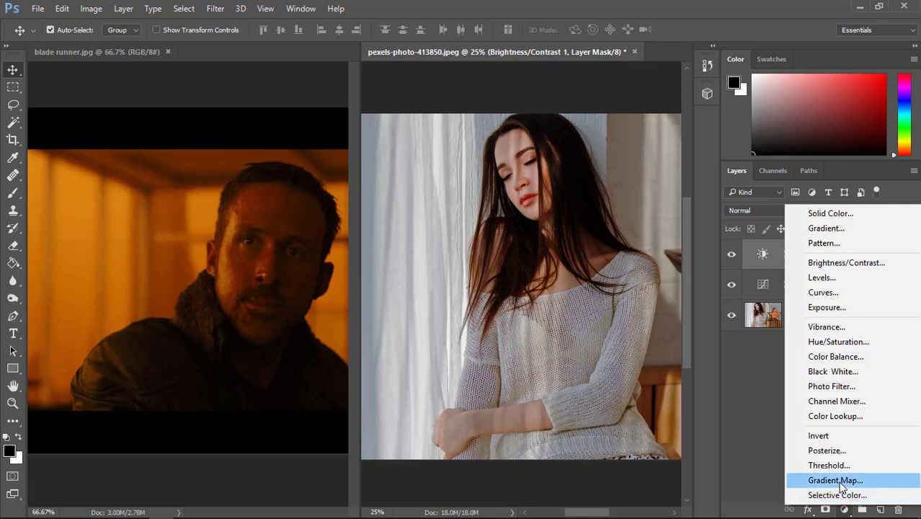
pyautogui.click(837, 480)
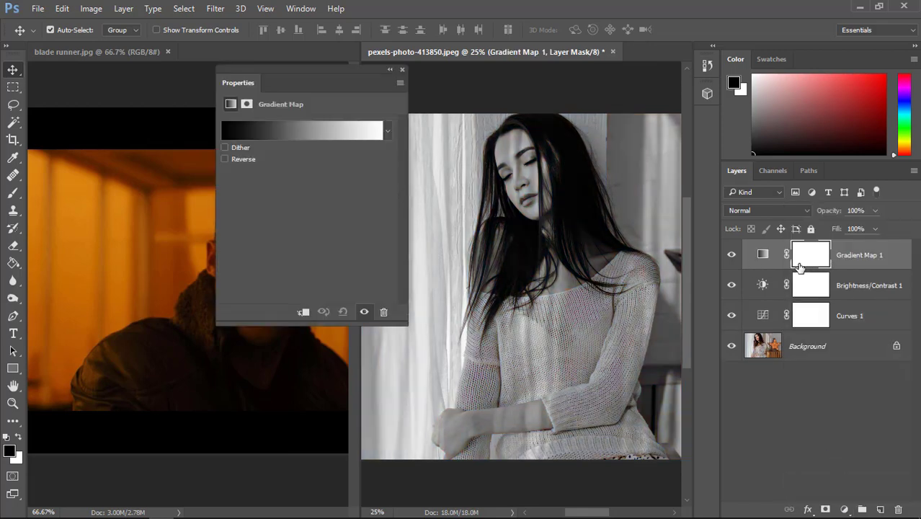
pyautogui.click(898, 349)
pyautogui.moveTo(856, 257); pyautogui.dragTo(863, 371)
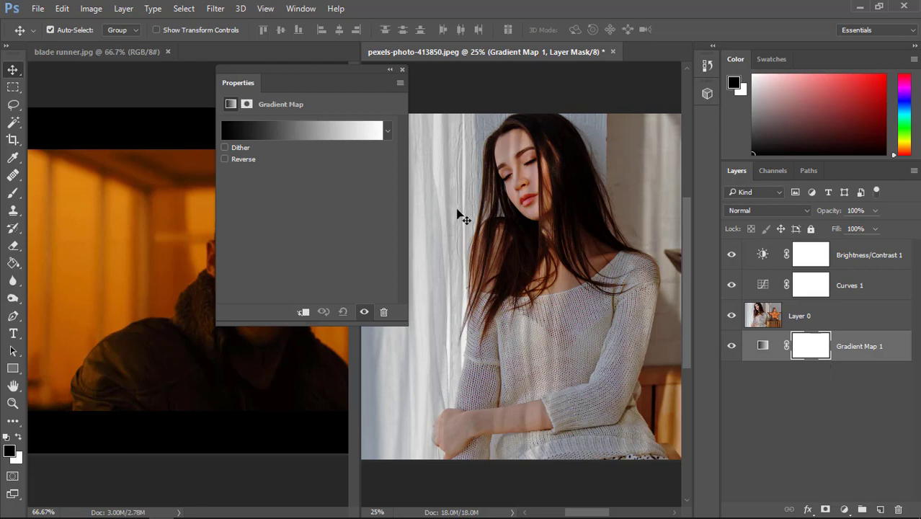
# Set the gradient map to the Blue, Red, Yellow preset and move its properties aside to uncover the reference image
pyautogui.click(352, 137)
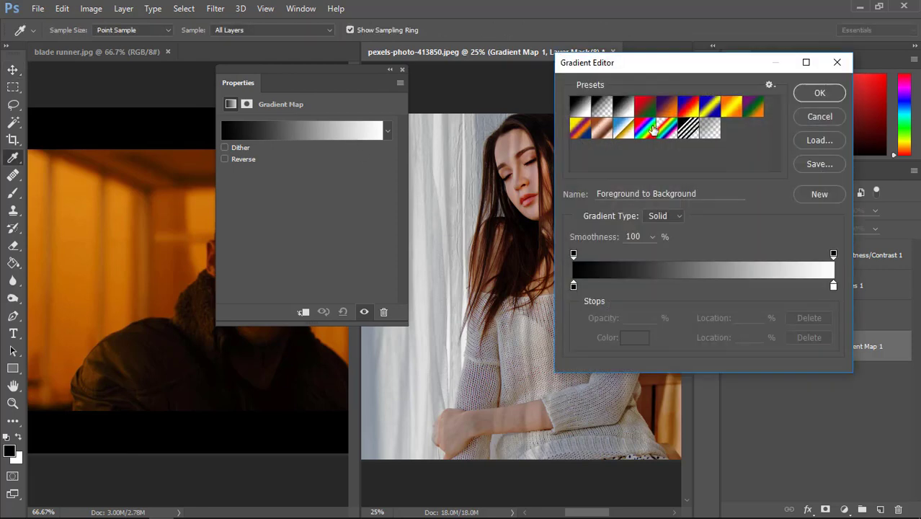
pyautogui.click(690, 114)
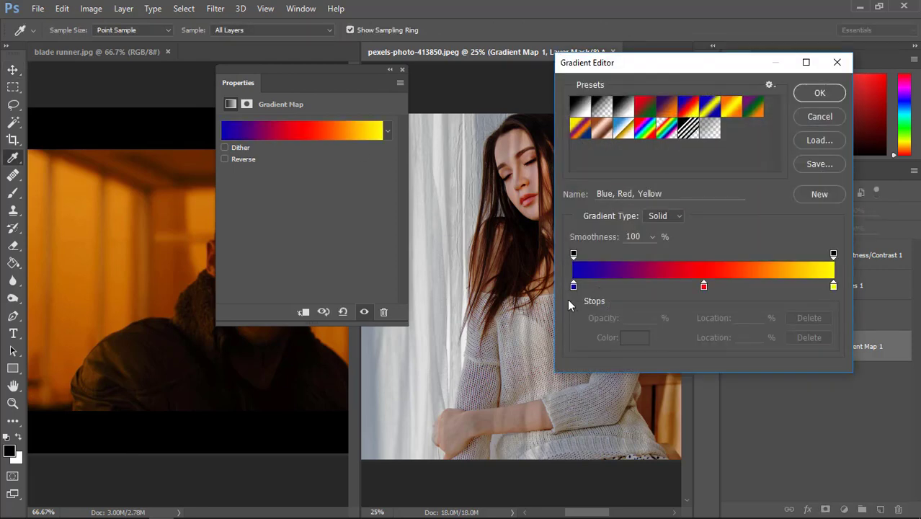
pyautogui.moveTo(353, 70); pyautogui.dragTo(434, 70)
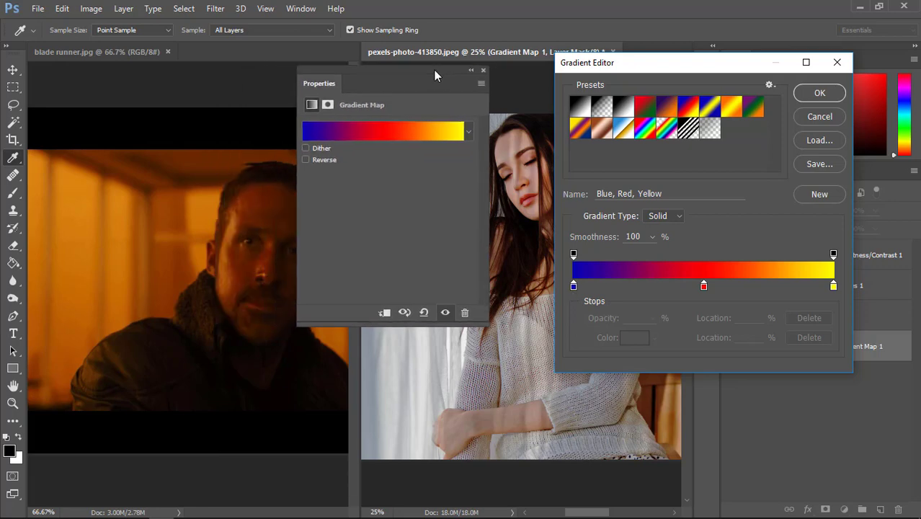
# Recolor the gradient's blue stop to dark brown #240e01, sampled from the shadowed side of the man's face
pyautogui.doubleClick(573, 287)
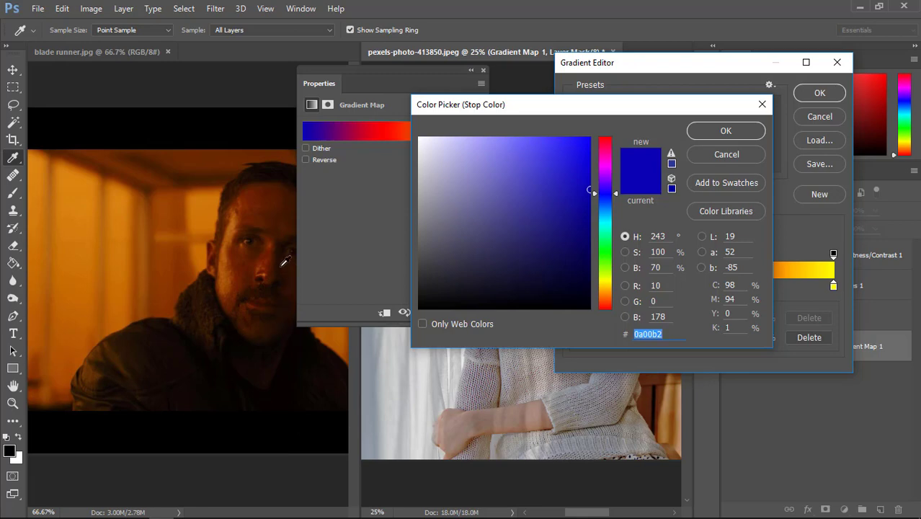
pyautogui.click(284, 263)
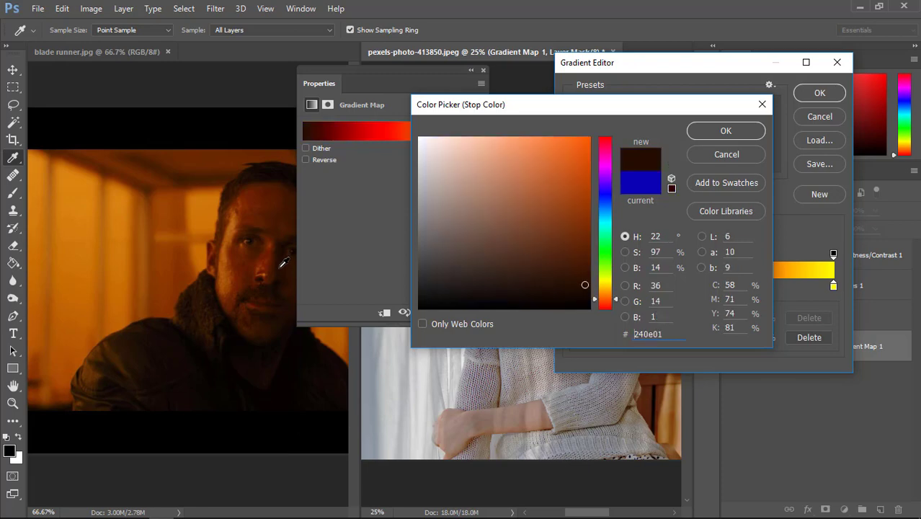
pyautogui.click(712, 132)
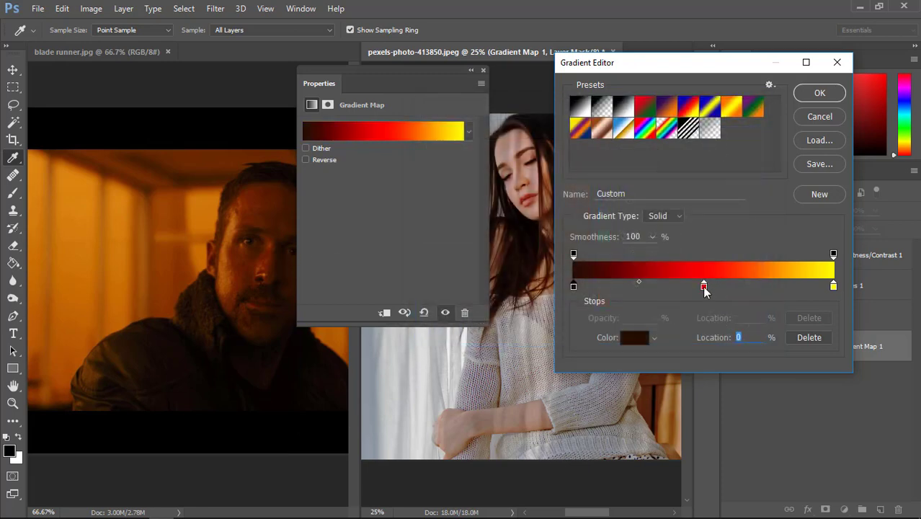
# Recolor the gradient's red middle stop to brown #4e1b00, sampled from the man's forehead in the reference still
pyautogui.doubleClick(703, 287)
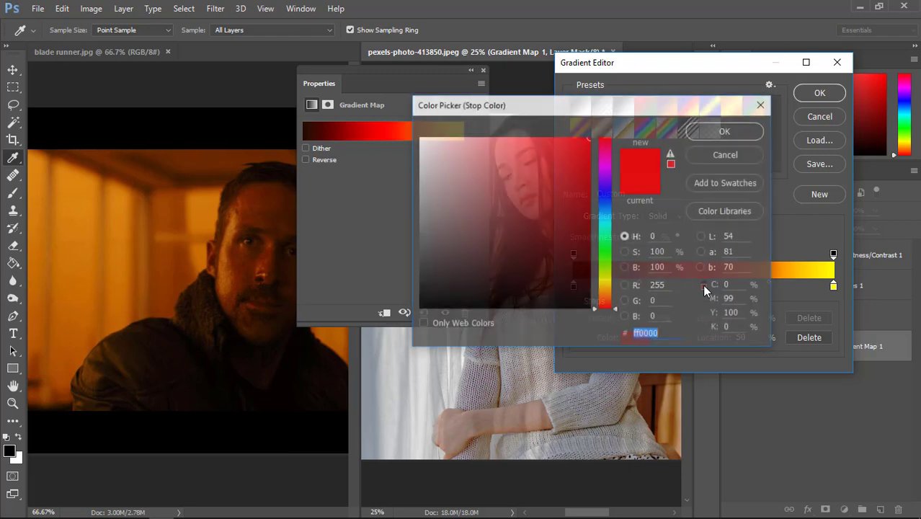
pyautogui.click(270, 216)
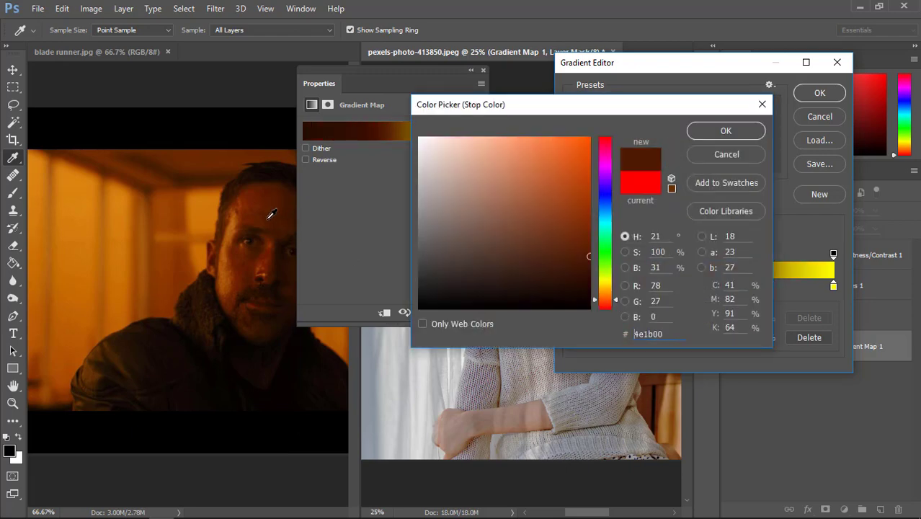
pyautogui.click(707, 130)
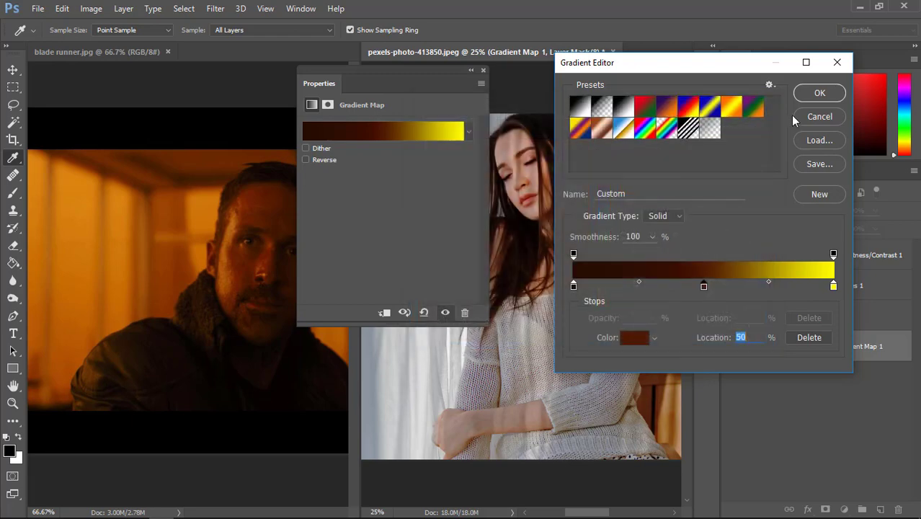
# Recolor the gradient's yellow stop to orange #d0750a, sampled from the bright background of the still, and accept the gradient
pyautogui.doubleClick(834, 287)
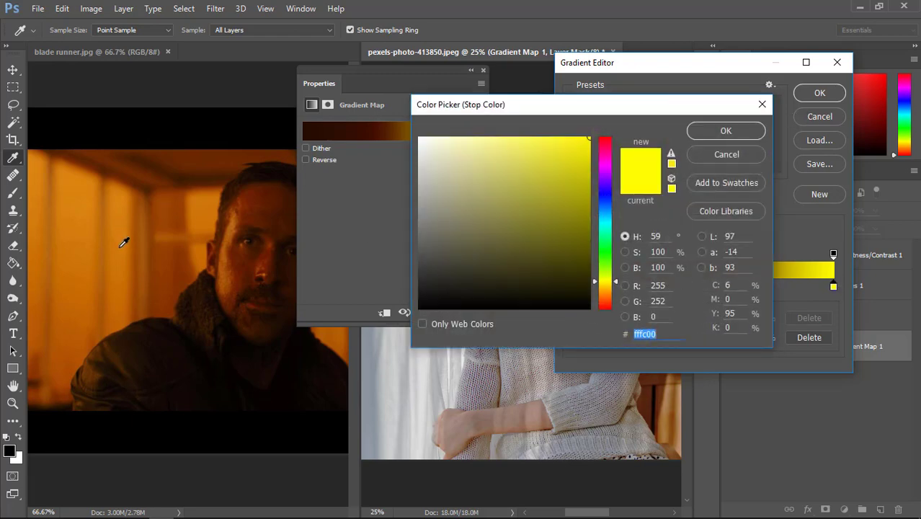
pyautogui.moveTo(124, 239); pyautogui.dragTo(131, 221)
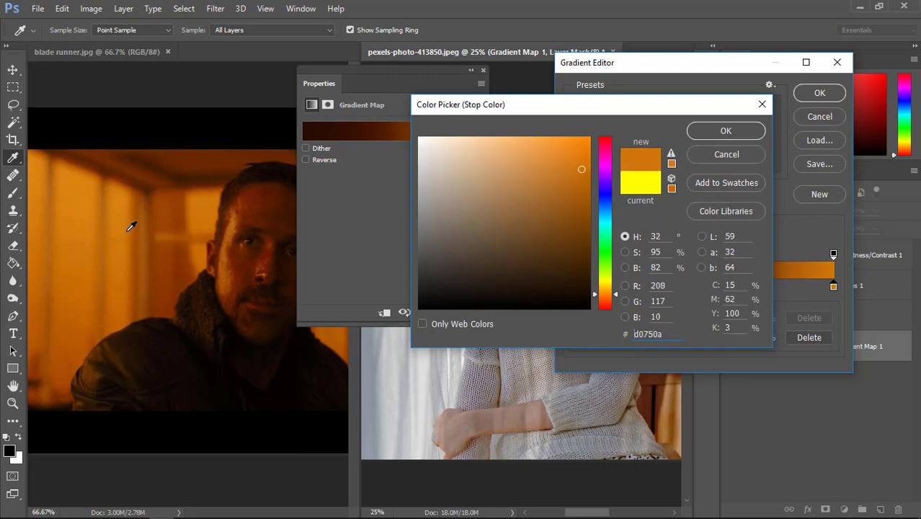
pyautogui.click(753, 129)
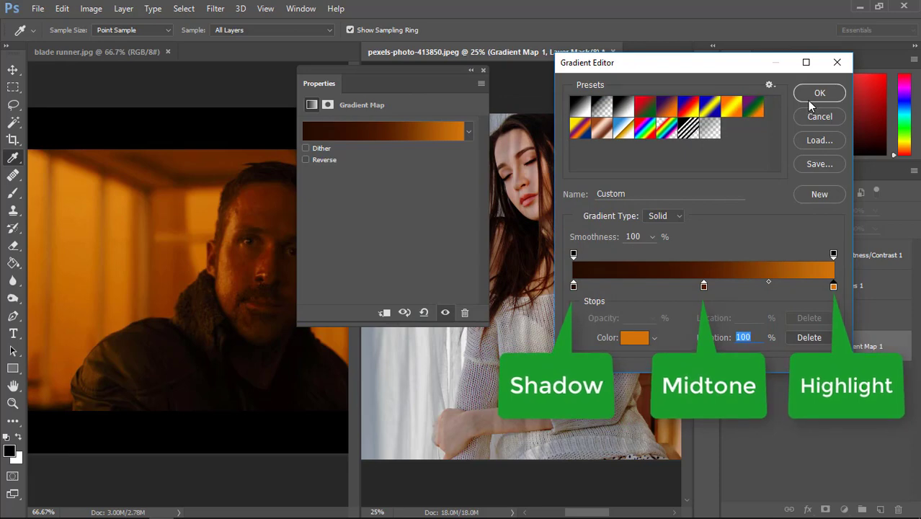
pyautogui.click(811, 97)
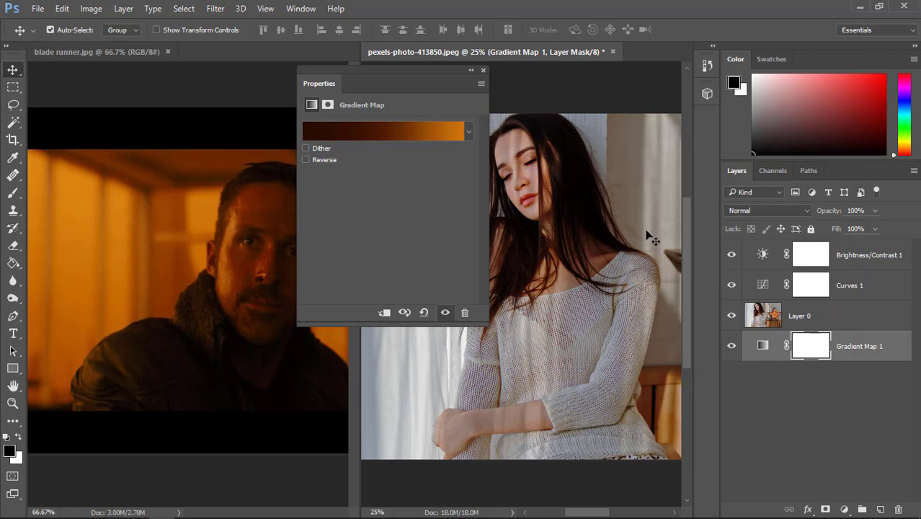
# Move the Gradient Map layer to the top of the layer stack and collapse its properties
pyautogui.moveTo(858, 354); pyautogui.dragTo(835, 253)
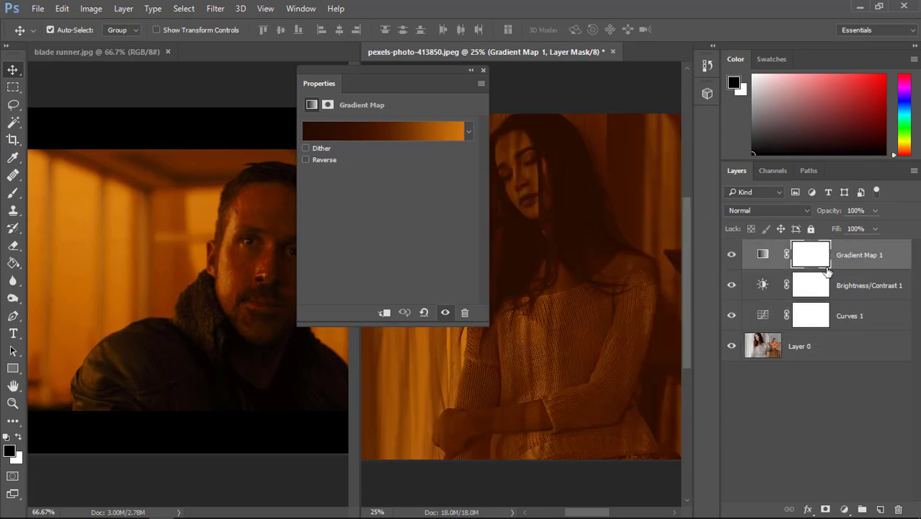
pyautogui.click(471, 71)
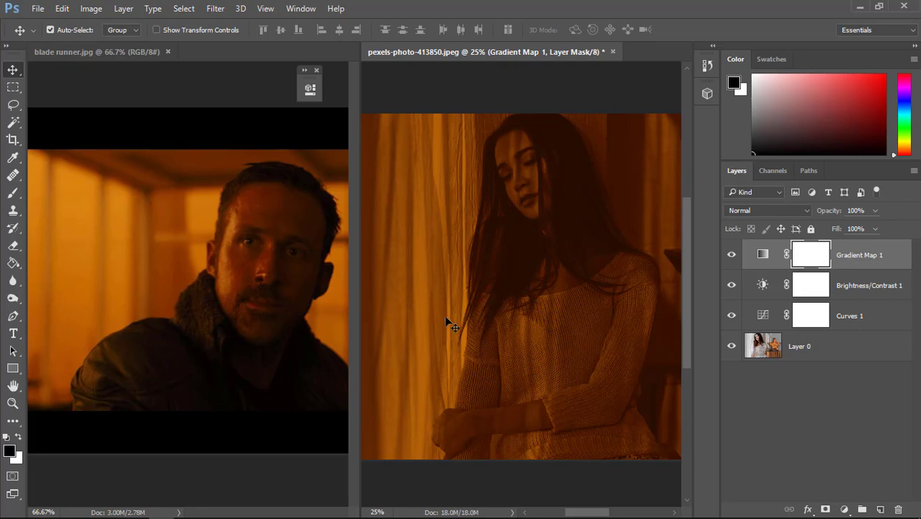
# In the Gradient Map layer's Blend If settings, split the This Layer highlight slider to 81 / 255
pyautogui.doubleClick(901, 266)
pyautogui.moveTo(569, 71); pyautogui.dragTo(820, 76)
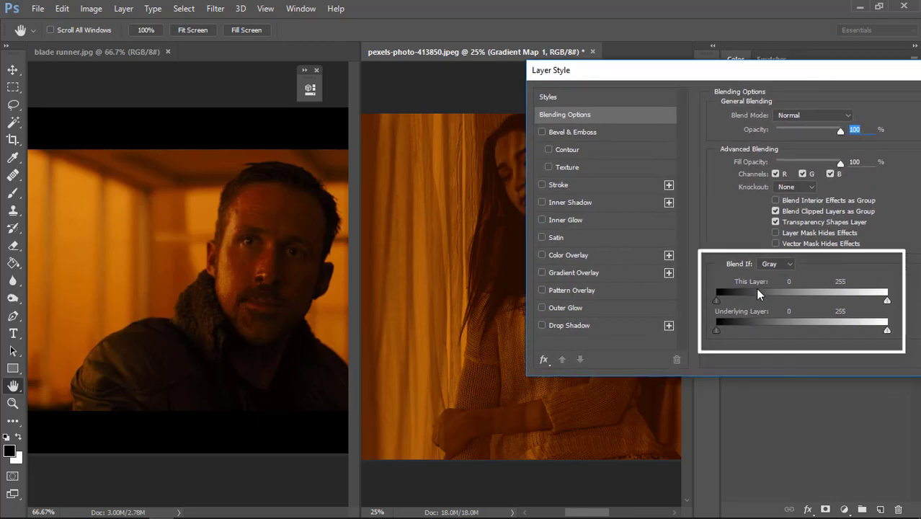
pyautogui.moveTo(888, 305); pyautogui.dragTo(803, 301)
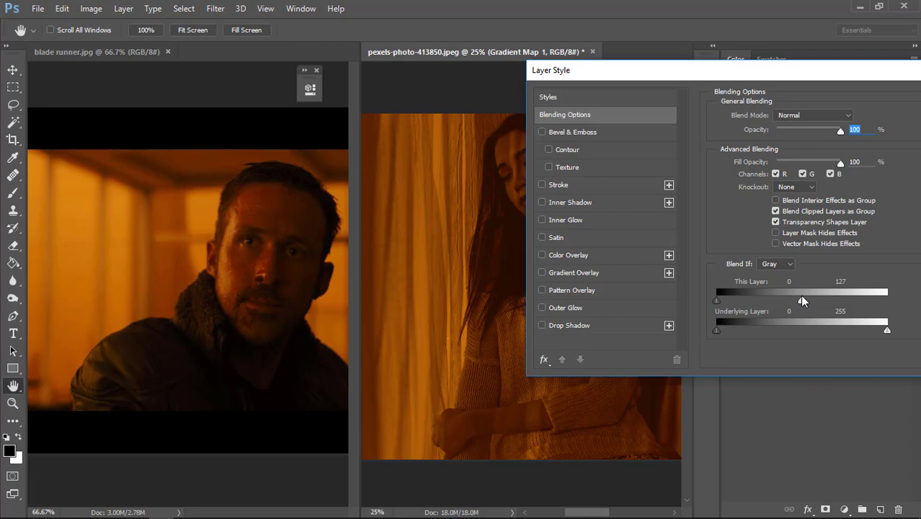
pyautogui.moveTo(803, 301); pyautogui.dragTo(905, 307)
pyautogui.moveTo(807, 306); pyautogui.dragTo(771, 300)
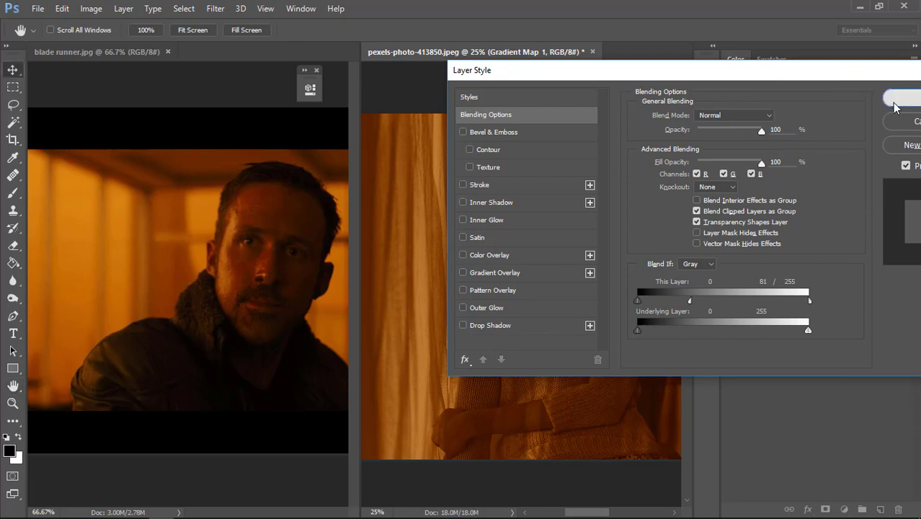
pyautogui.press('Return')
# Compare the portrait with and without the Gradient Map layer, and set that layer's opacity to 90%
pyautogui.click(732, 257)
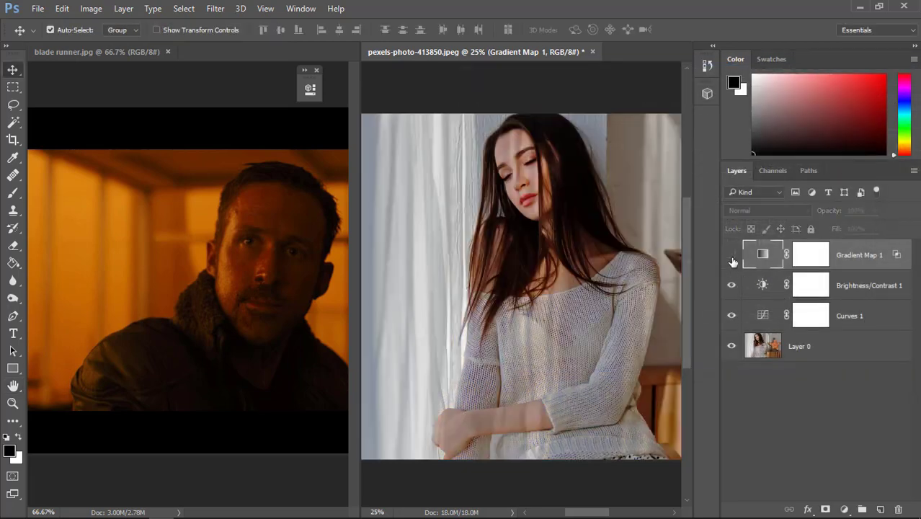
pyautogui.click(733, 257)
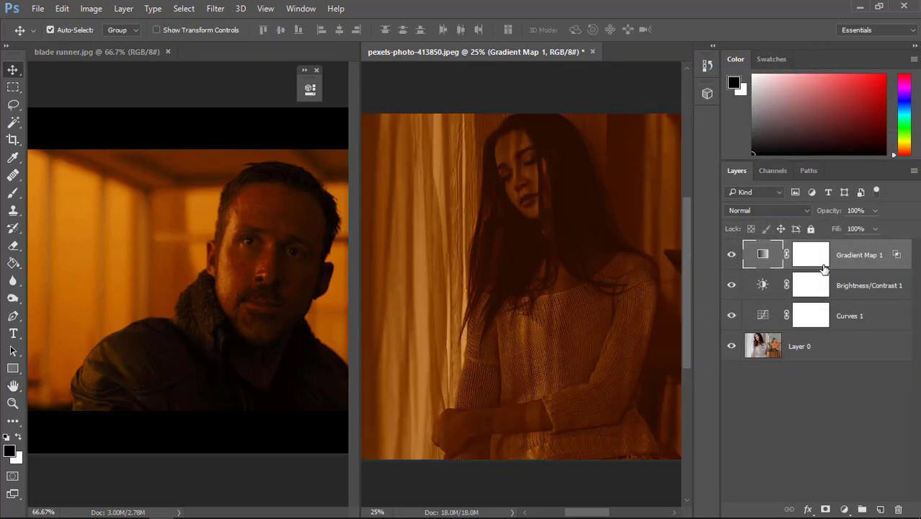
pyautogui.moveTo(830, 214); pyautogui.dragTo(827, 215)
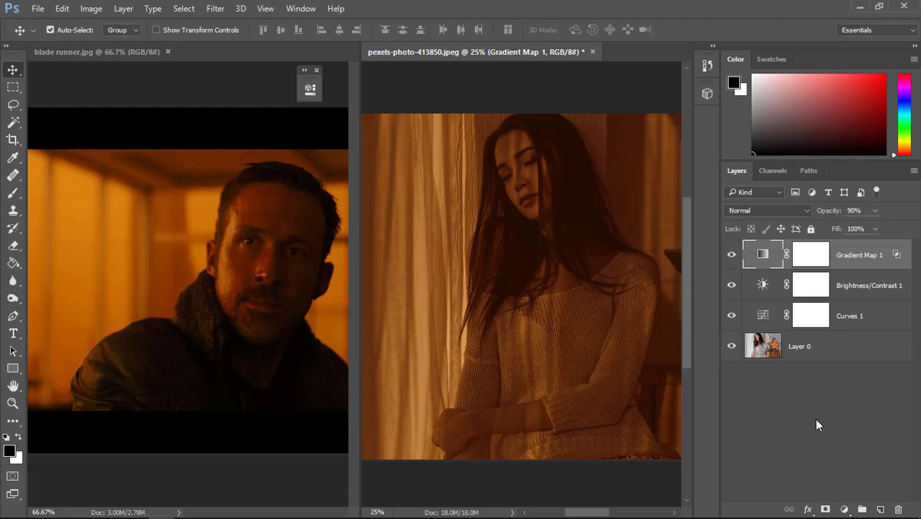
# Add a Solid Color fill layer in light orange #ffb85d, brightened from a tone sampled in the still, and blend it with Soft Light
pyautogui.click(844, 509)
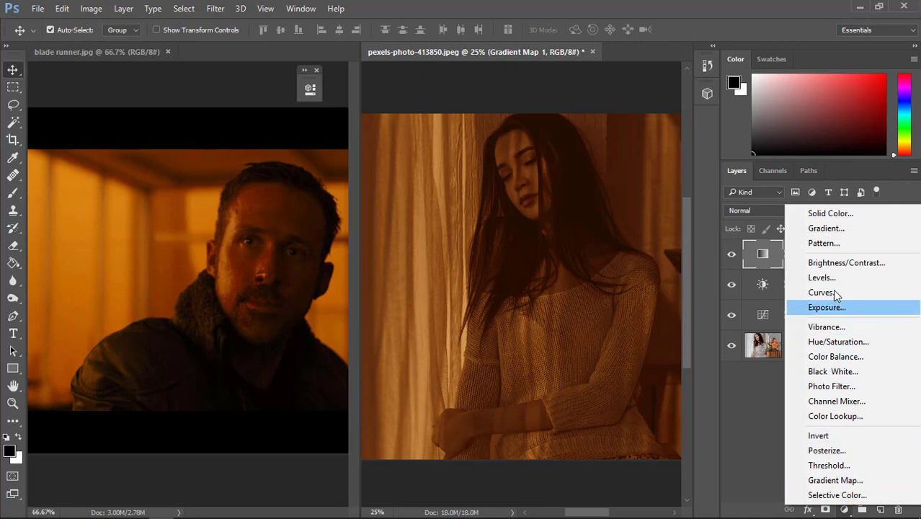
pyautogui.click(824, 213)
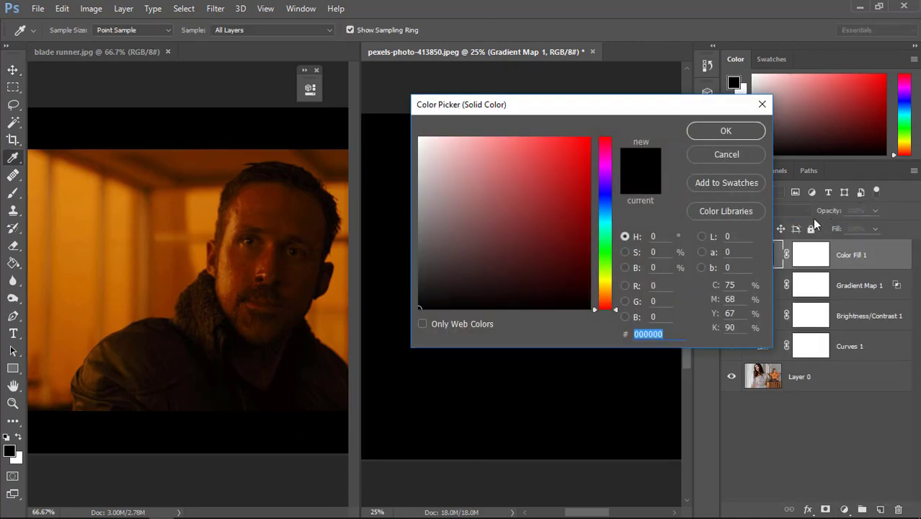
pyautogui.click(129, 231)
pyautogui.moveTo(534, 140); pyautogui.dragTo(524, 136)
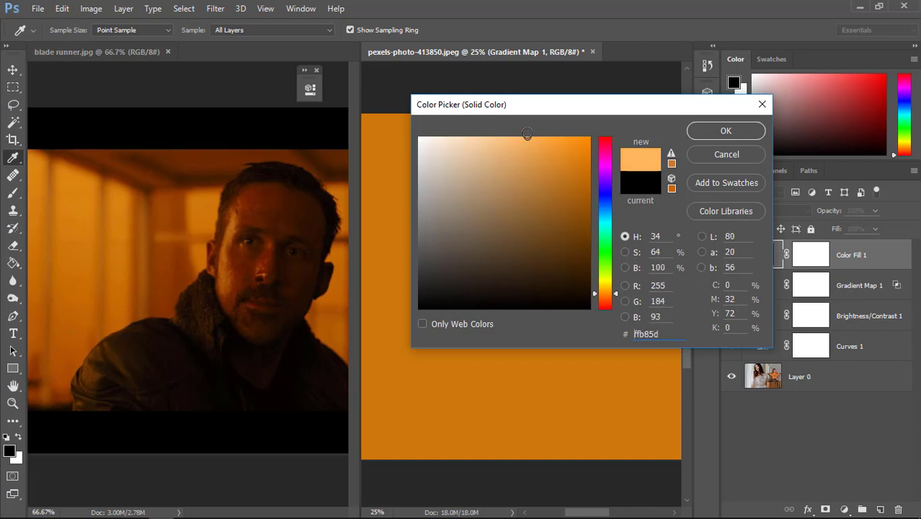
pyautogui.click(713, 133)
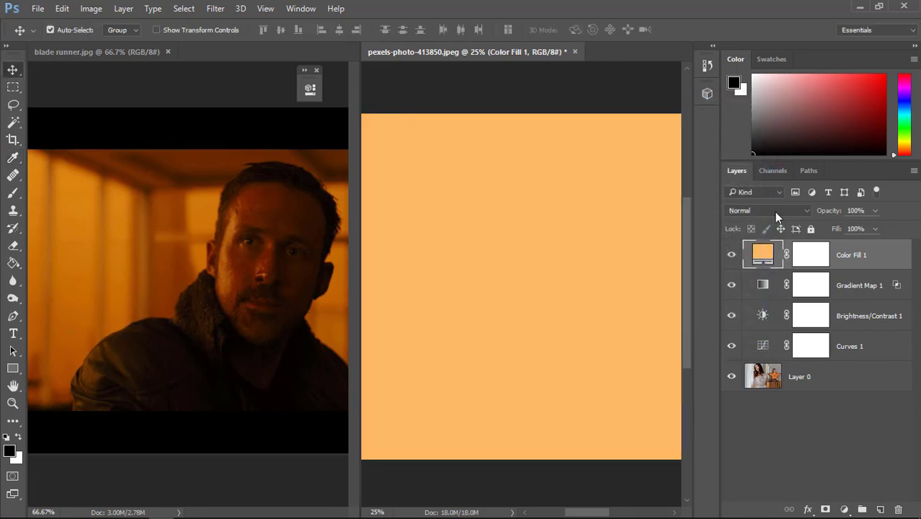
pyautogui.click(774, 211)
pyautogui.click(750, 352)
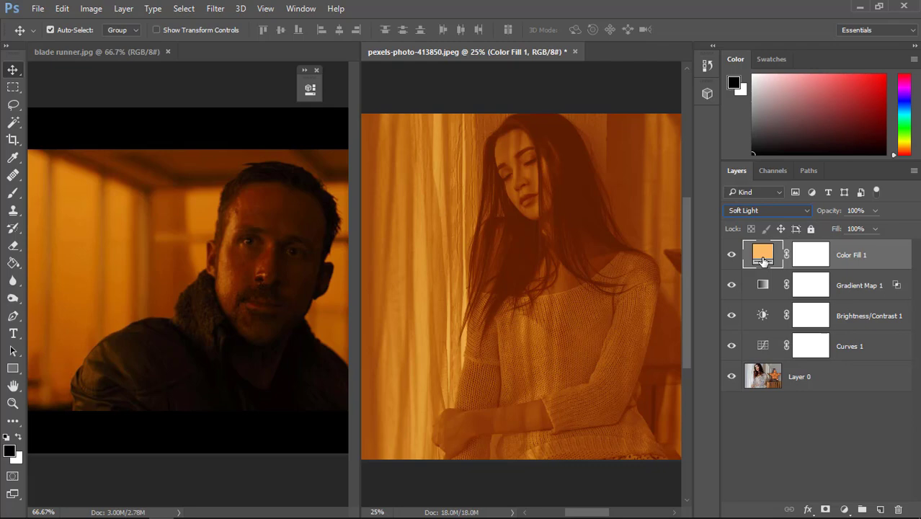
# Refine the fill layer's color to #ffb75b and adjust the layer's opacity
pyautogui.doubleClick(764, 256)
pyautogui.moveTo(595, 103); pyautogui.dragTo(796, 101)
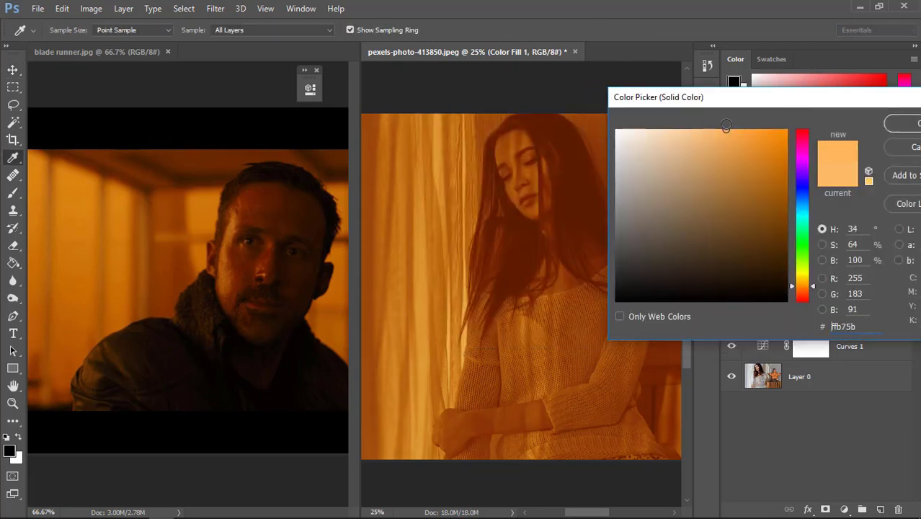
pyautogui.click(901, 126)
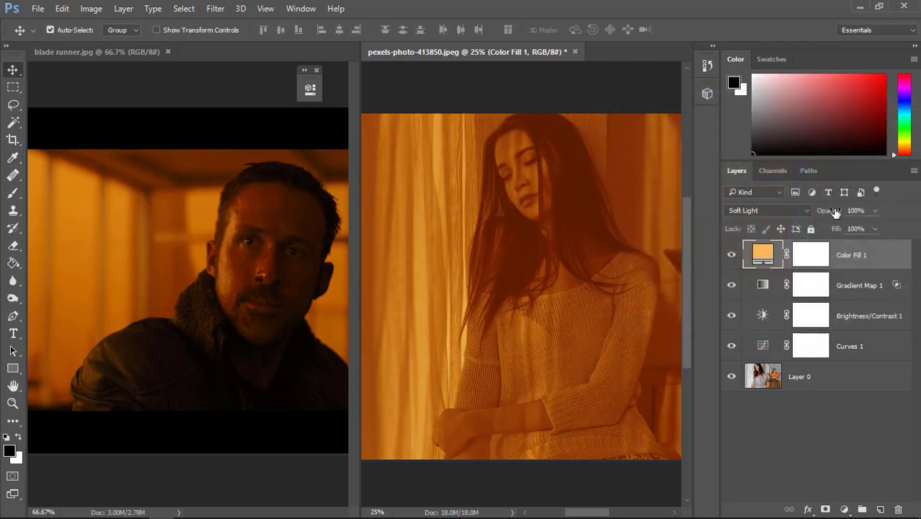
pyautogui.moveTo(834, 212); pyautogui.dragTo(829, 214)
# Add an Exposure adjustment layer with Exposure +0.28, Offset +0.0208 and Gamma Correction 0.70
pyautogui.click(845, 509)
pyautogui.click(825, 307)
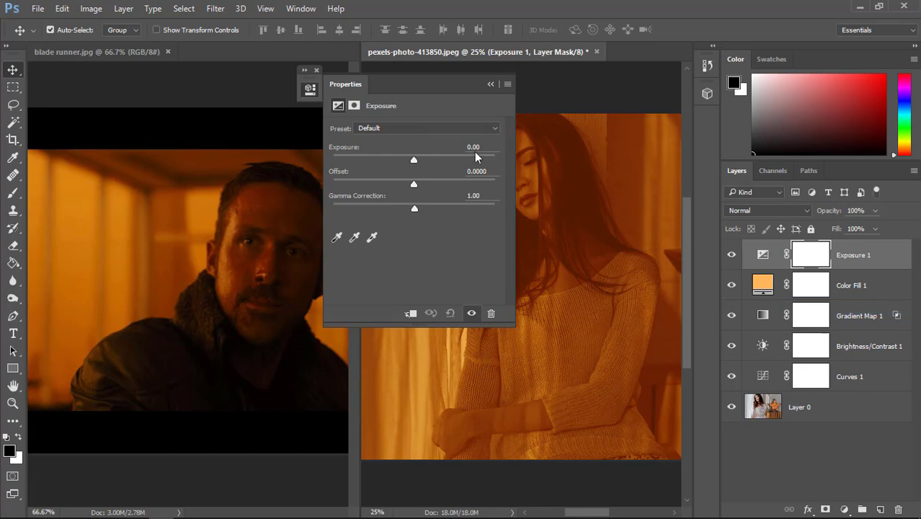
pyautogui.moveTo(435, 93); pyautogui.dragTo(383, 84)
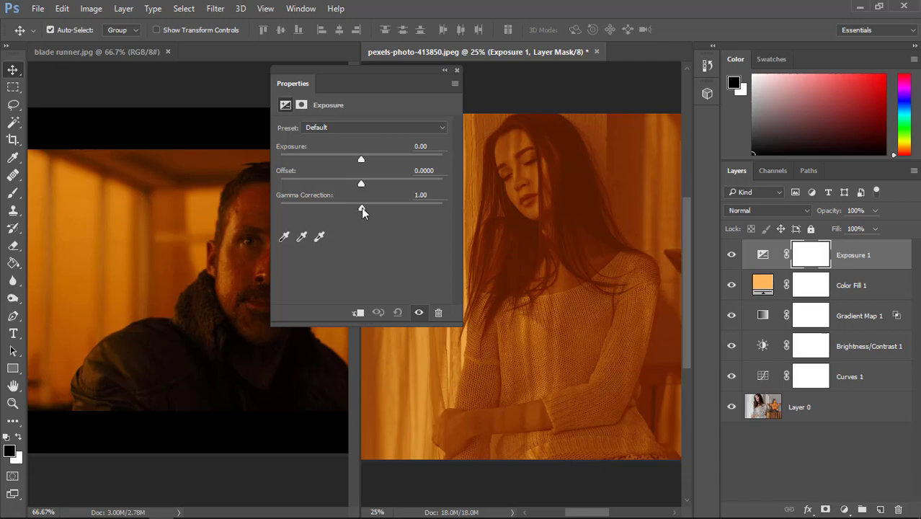
pyautogui.moveTo(362, 208); pyautogui.dragTo(365, 185)
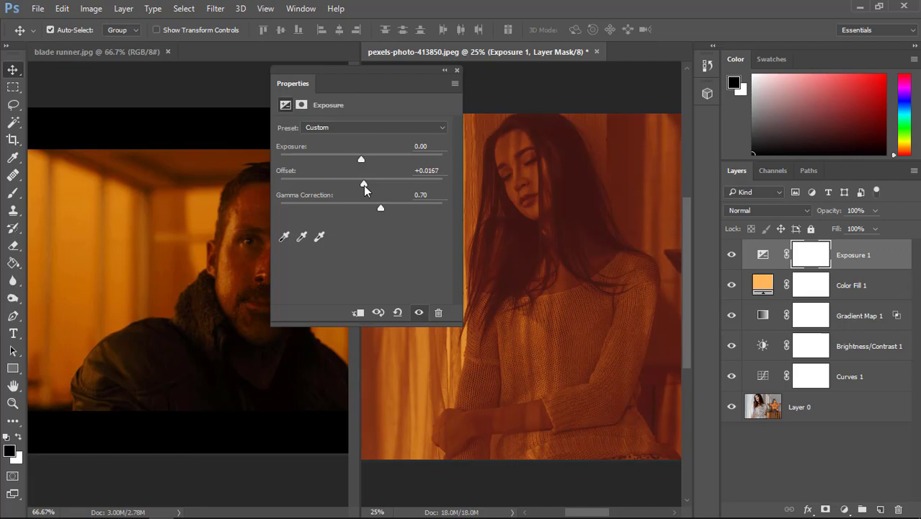
pyautogui.moveTo(365, 186); pyautogui.dragTo(363, 185)
pyautogui.moveTo(360, 158); pyautogui.dragTo(363, 158)
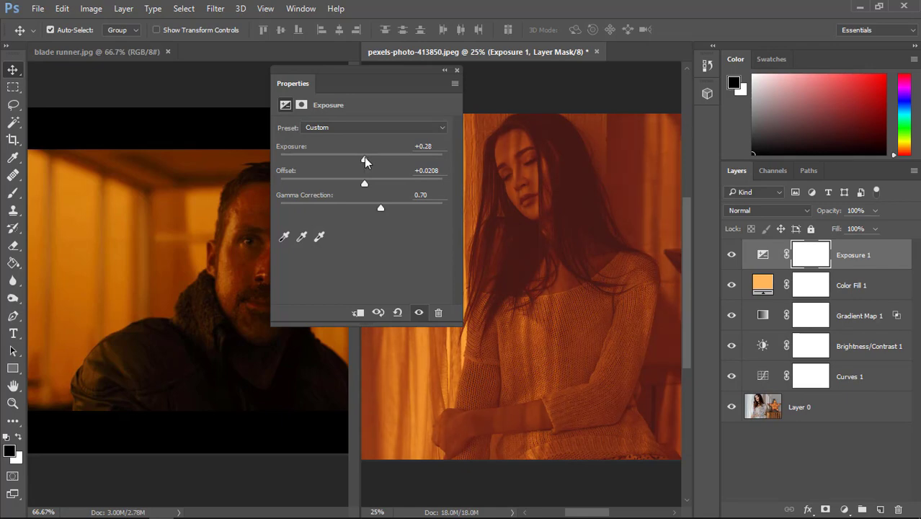
pyautogui.click(456, 70)
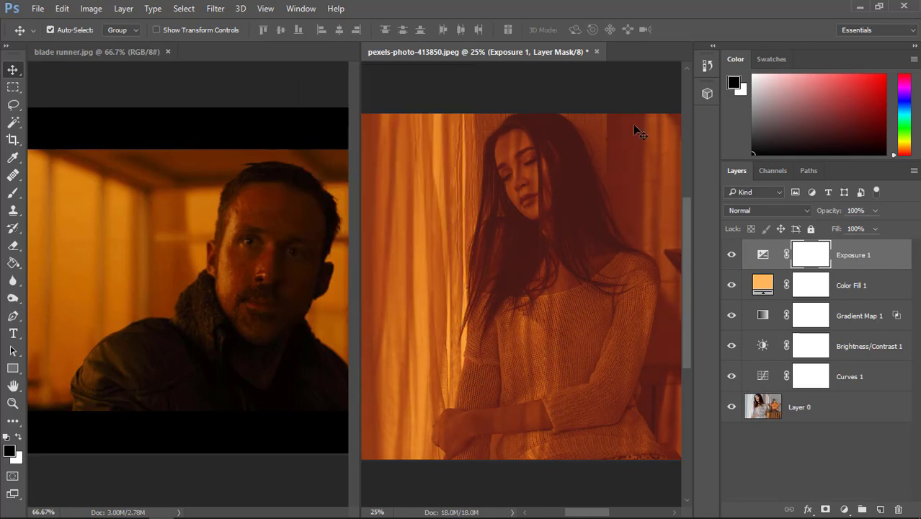
# Add a second Brightness/Contrast adjustment layer above the Exposure layer with Contrast 38
pyautogui.click(845, 510)
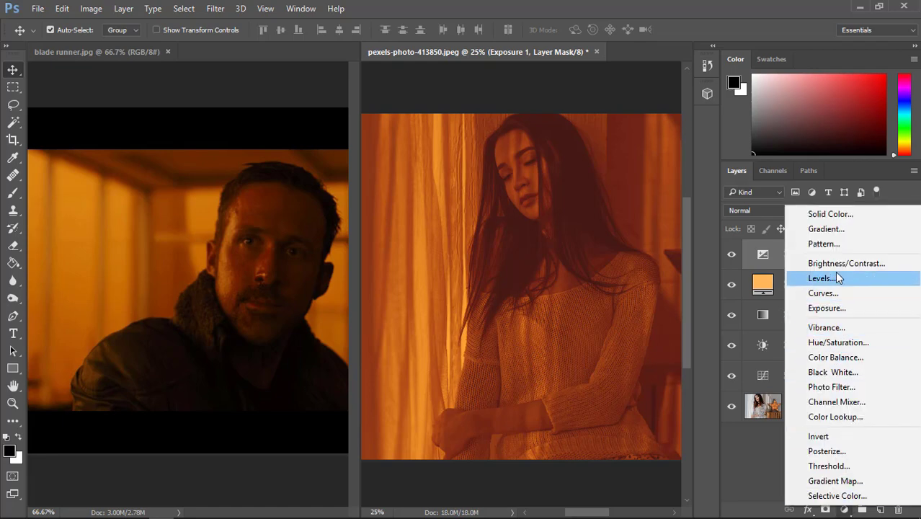
pyautogui.click(831, 252)
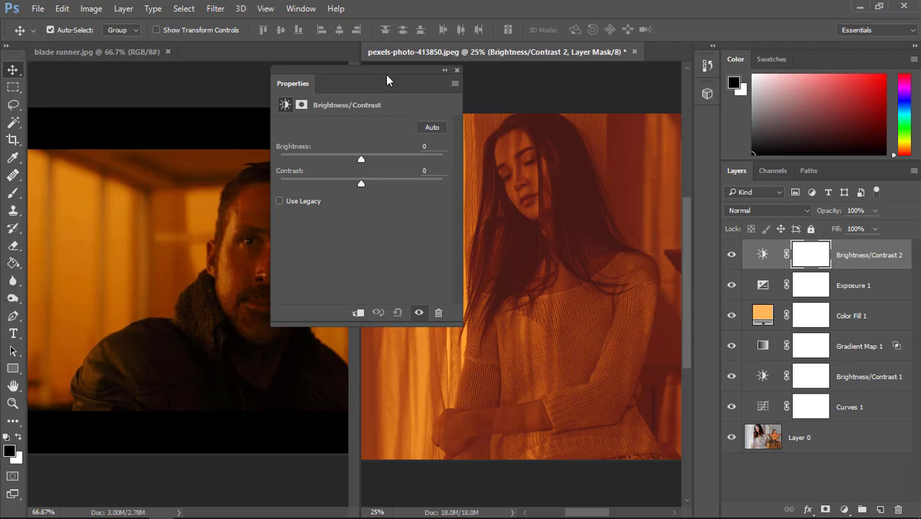
pyautogui.moveTo(385, 74); pyautogui.dragTo(374, 74)
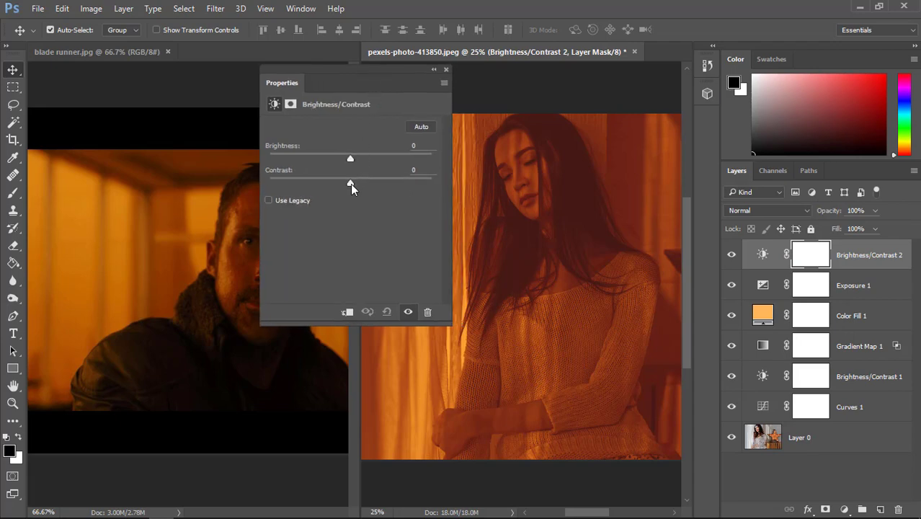
pyautogui.moveTo(385, 180); pyautogui.dragTo(381, 181)
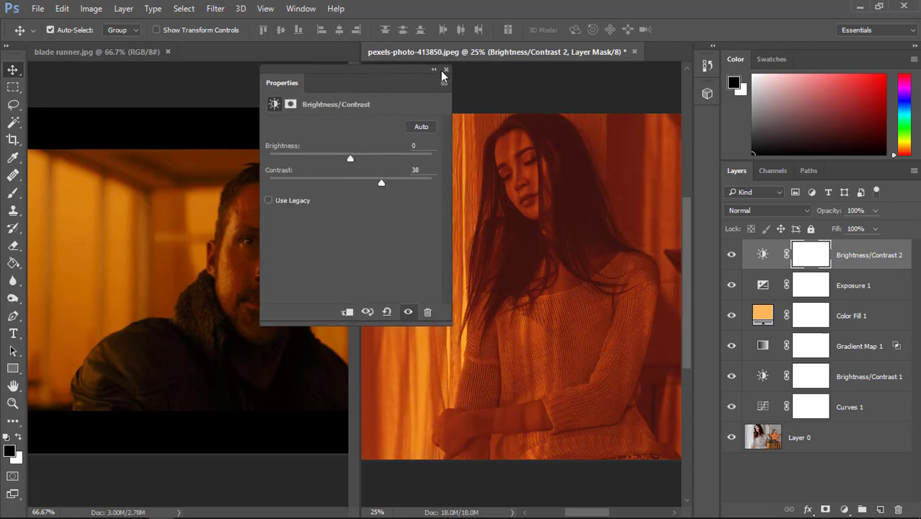
pyautogui.click(435, 71)
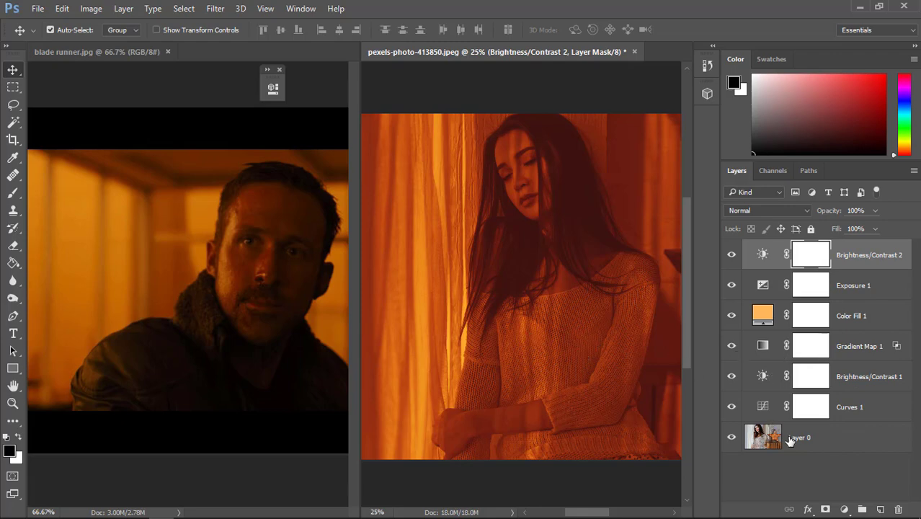
# Add a Curves adjustment layer above the second Brightness/Contrast layer and raise the midtones of its Green curve
pyautogui.click(844, 509)
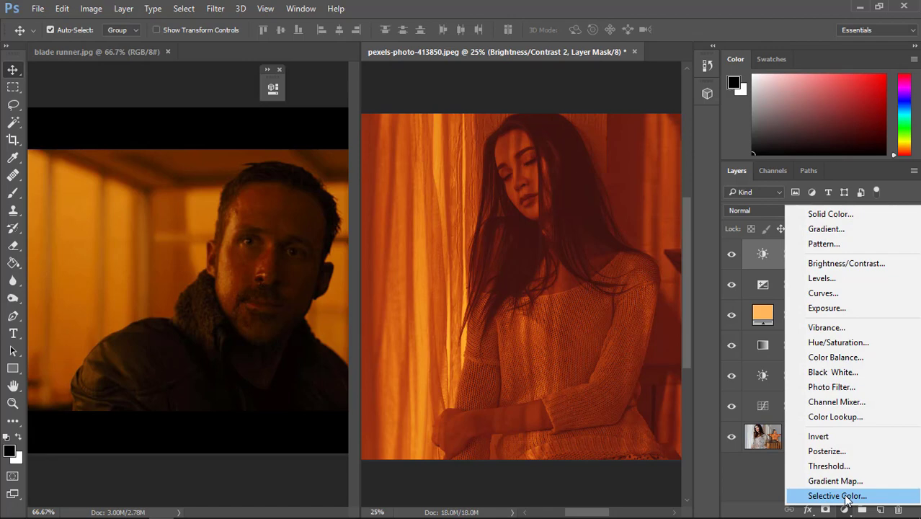
pyautogui.click(818, 292)
pyautogui.moveTo(405, 84); pyautogui.dragTo(381, 87)
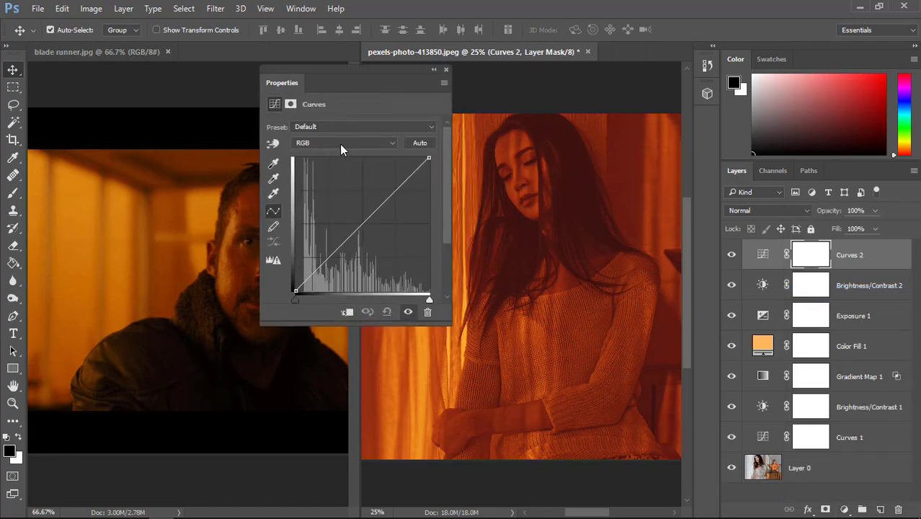
pyautogui.click(342, 143)
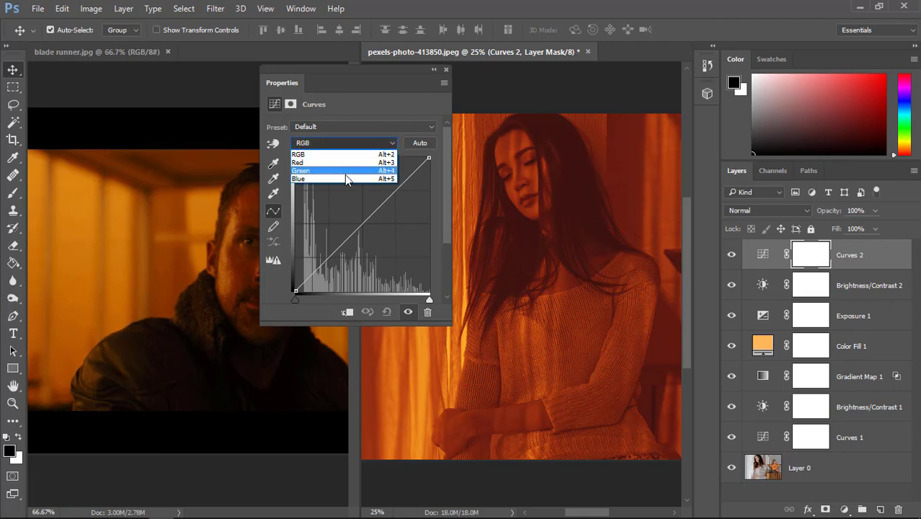
pyautogui.click(345, 173)
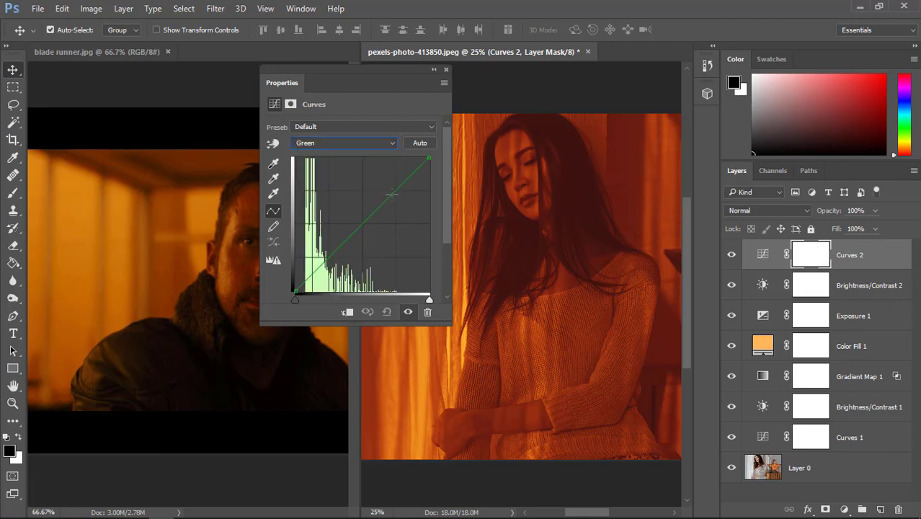
pyautogui.moveTo(391, 195); pyautogui.dragTo(359, 211)
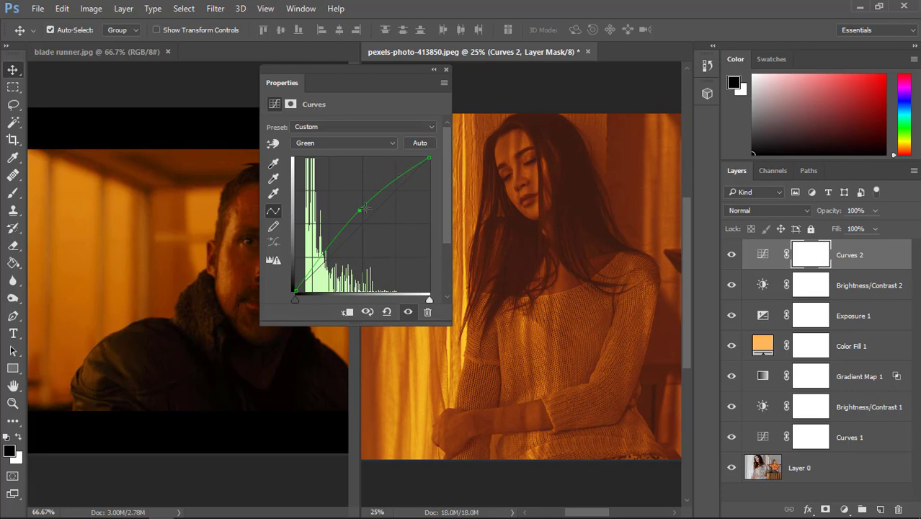
# Pull the Blue curve of the new Curves layer down below the diagonal
pyautogui.click(364, 144)
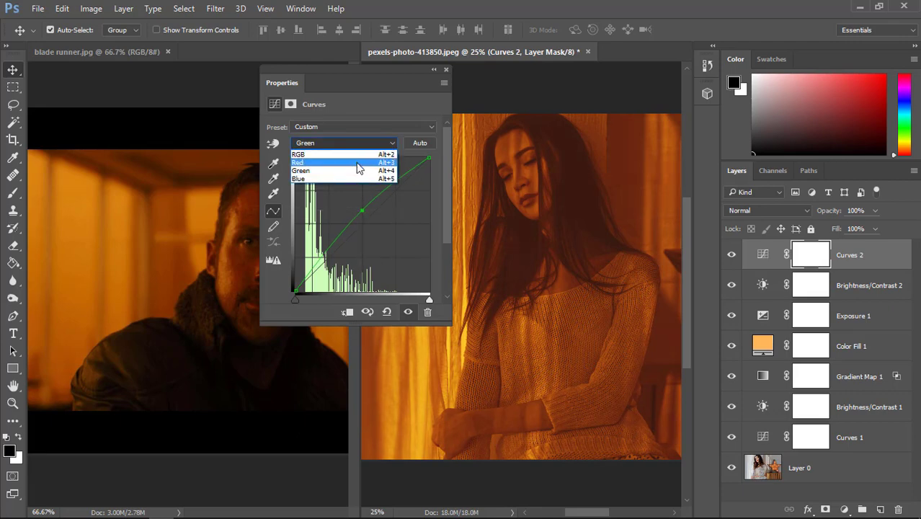
pyautogui.click(354, 175)
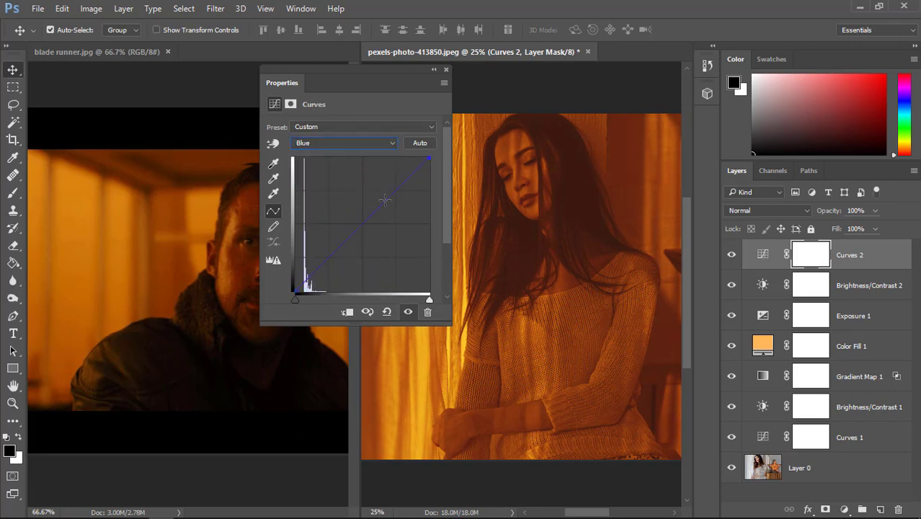
pyautogui.moveTo(393, 193); pyautogui.dragTo(400, 204)
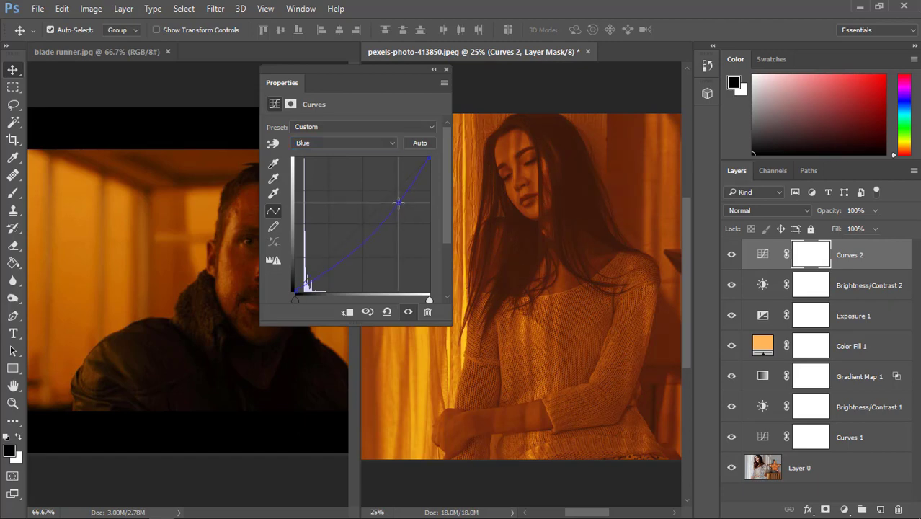
# Shape the composite RGB curve into a slight S-curve, lifting the highlights and lowering the shadows
pyautogui.click(386, 146)
pyautogui.click(388, 154)
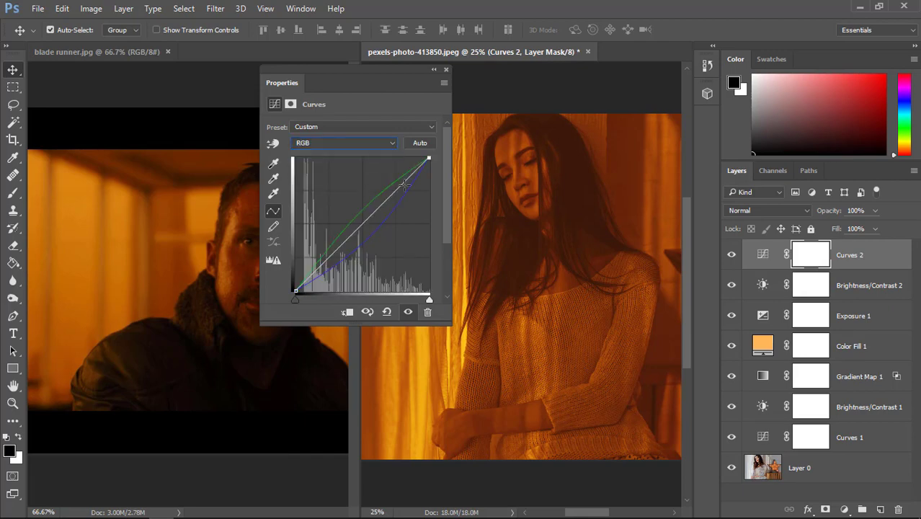
pyautogui.moveTo(403, 185); pyautogui.dragTo(402, 182)
pyautogui.moveTo(331, 254); pyautogui.dragTo(331, 254)
pyautogui.click(446, 70)
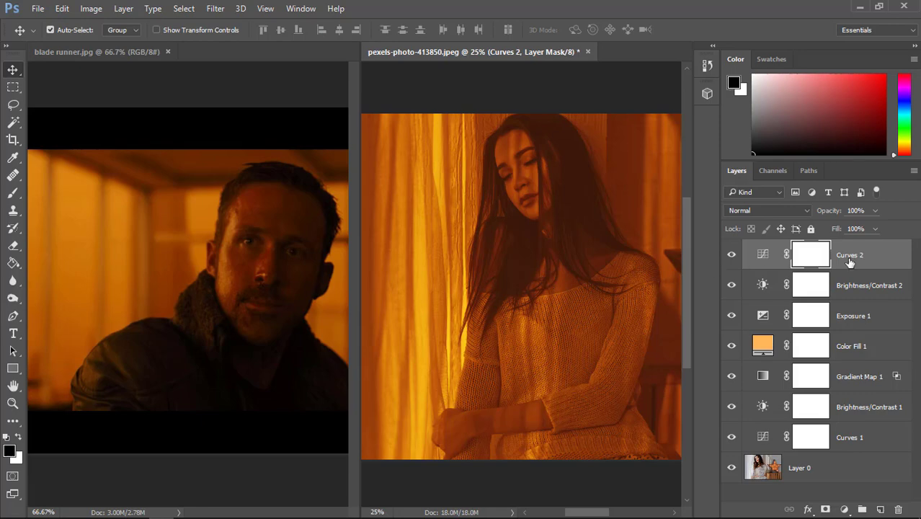
# Add a third Brightness/Contrast adjustment layer on top of the stack and increase its Contrast
pyautogui.click(845, 510)
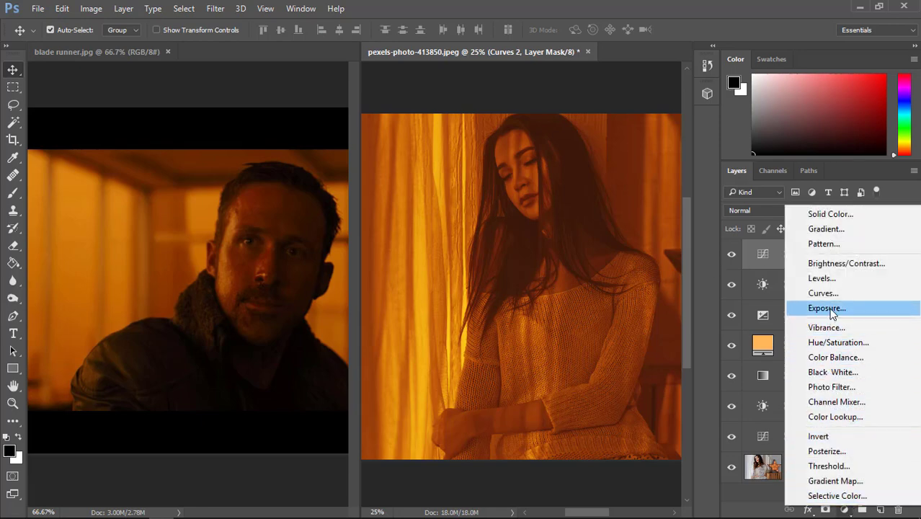
pyautogui.click(844, 263)
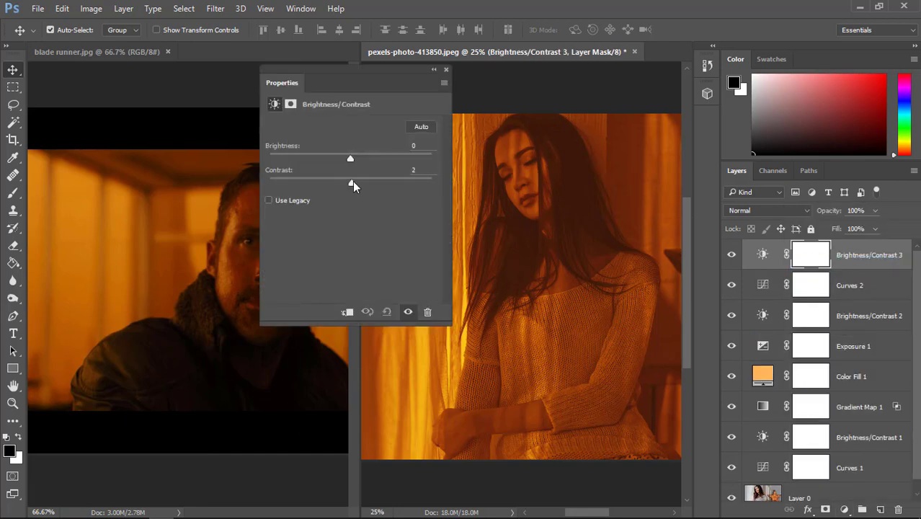
pyautogui.moveTo(351, 182); pyautogui.dragTo(371, 182)
pyautogui.click(447, 70)
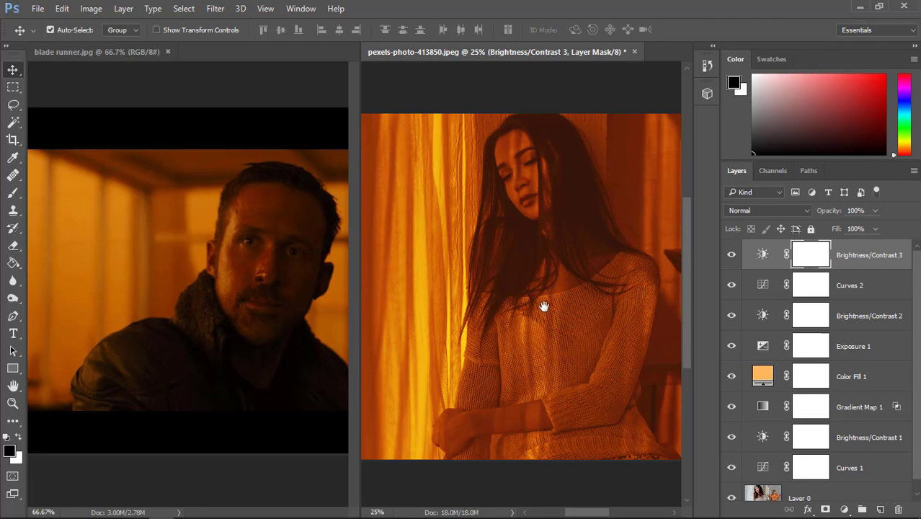
# Compare the graded portrait with the Blade Runner still, and close the still's document
pyautogui.moveTo(544, 306); pyautogui.dragTo(586, 297)
pyautogui.click(290, 286)
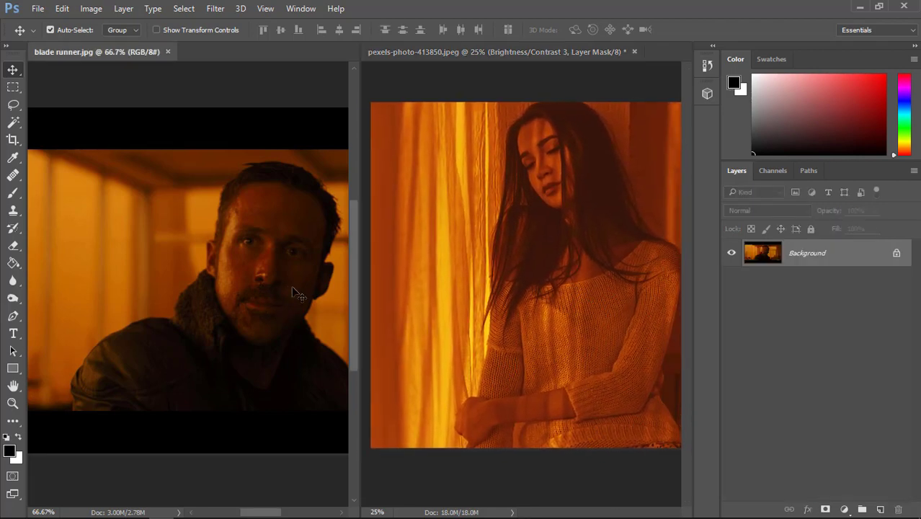
pyautogui.moveTo(212, 279); pyautogui.dragTo(189, 270)
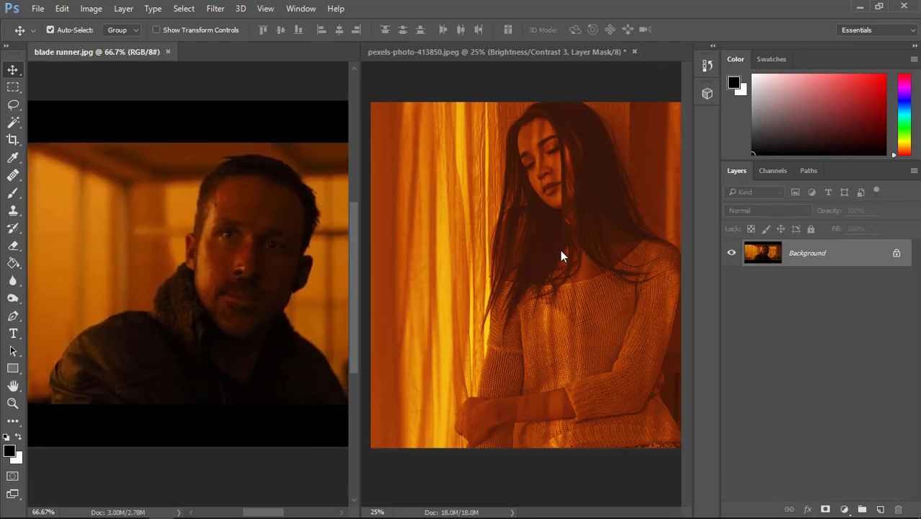
pyautogui.click(603, 259)
pyautogui.moveTo(593, 259); pyautogui.dragTo(477, 267)
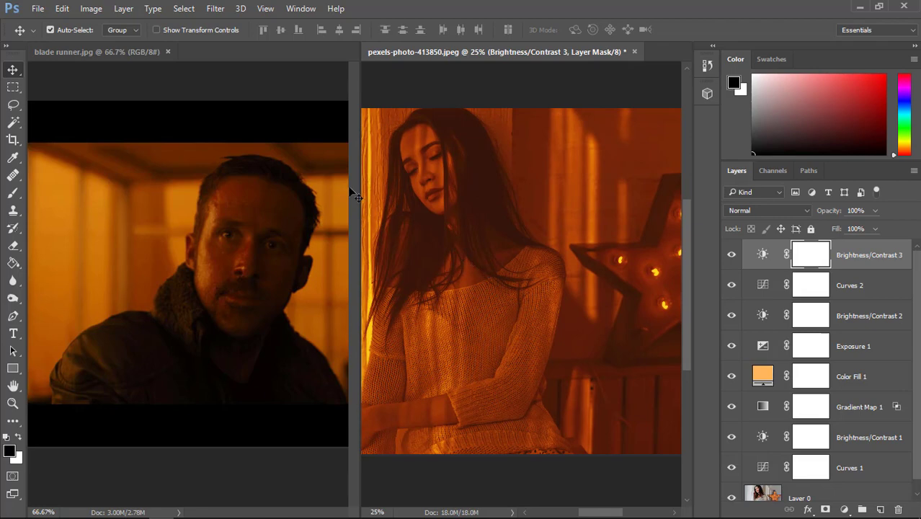
pyautogui.click(168, 52)
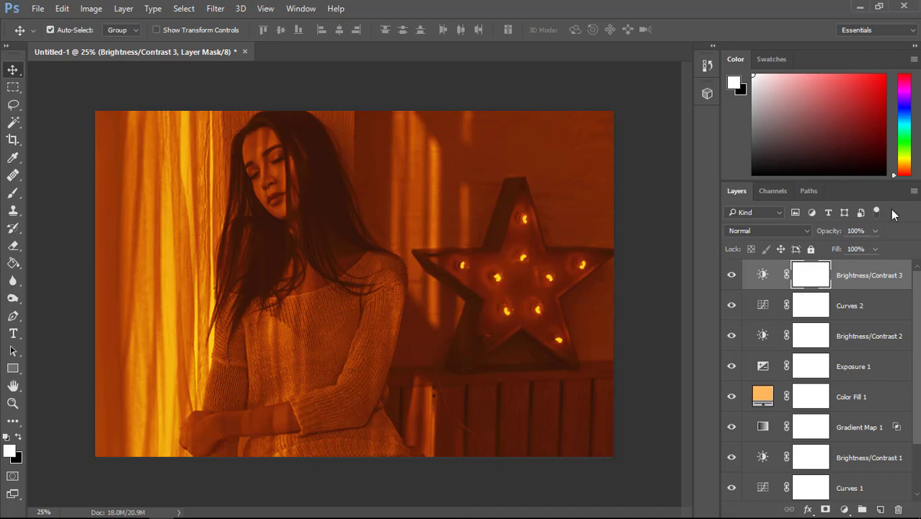
# Flatten the graded image and unlock the resulting Background layer
pyautogui.click(914, 191)
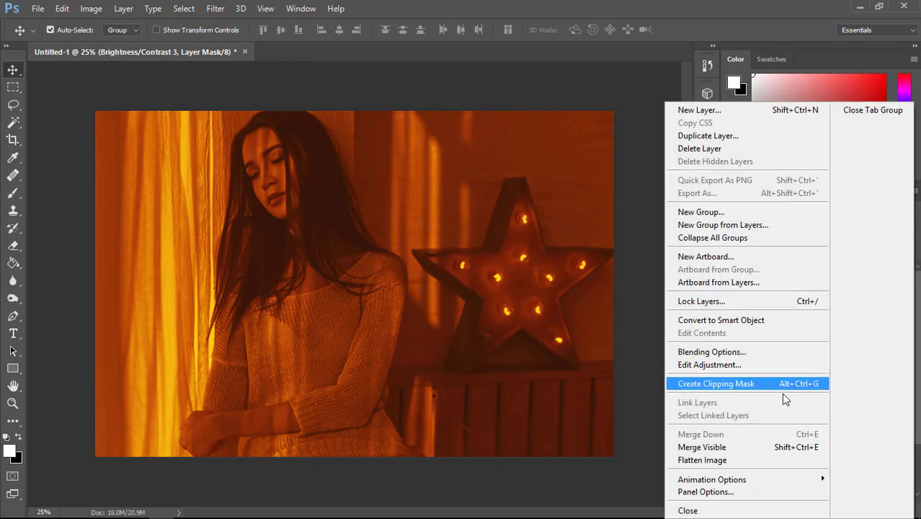
pyautogui.click(698, 461)
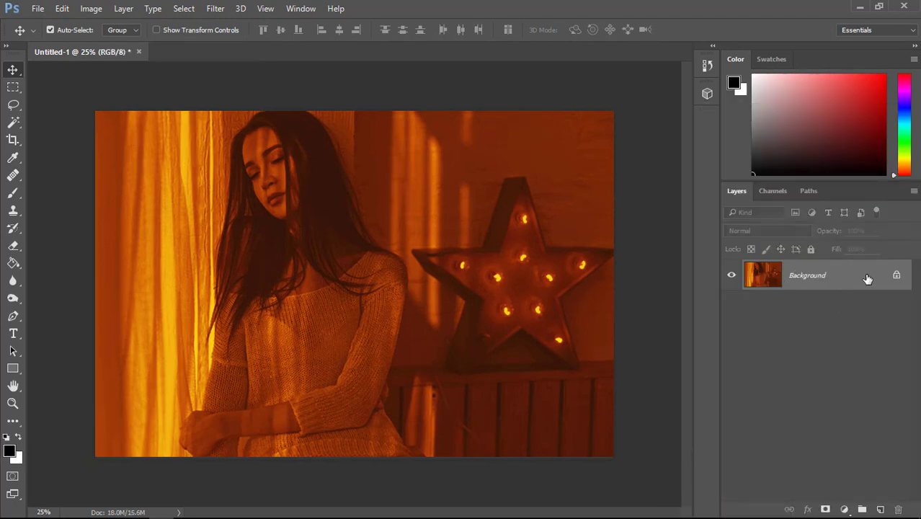
pyautogui.click(897, 278)
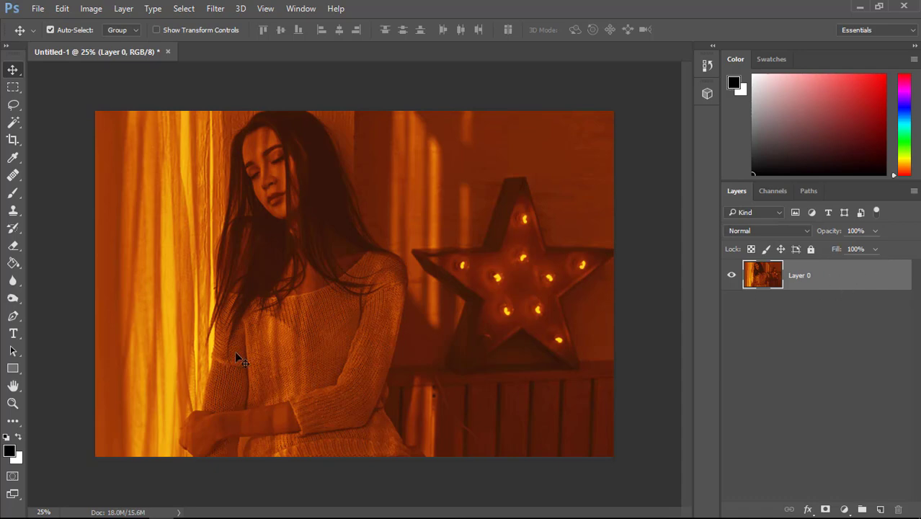
# Draw a rectangle shape about 744 × 356 px over the middle of the photo
pyautogui.click(12, 370)
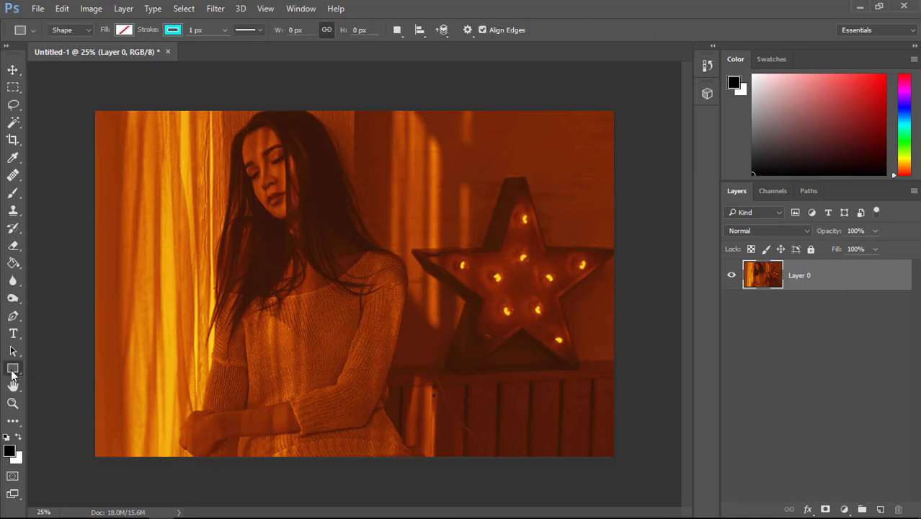
pyautogui.click(83, 370)
pyautogui.moveTo(274, 266)
pyautogui.mouseDown()
pyautogui.moveTo(362, 293)
pyautogui.moveTo(409, 330)
pyautogui.mouseUp()
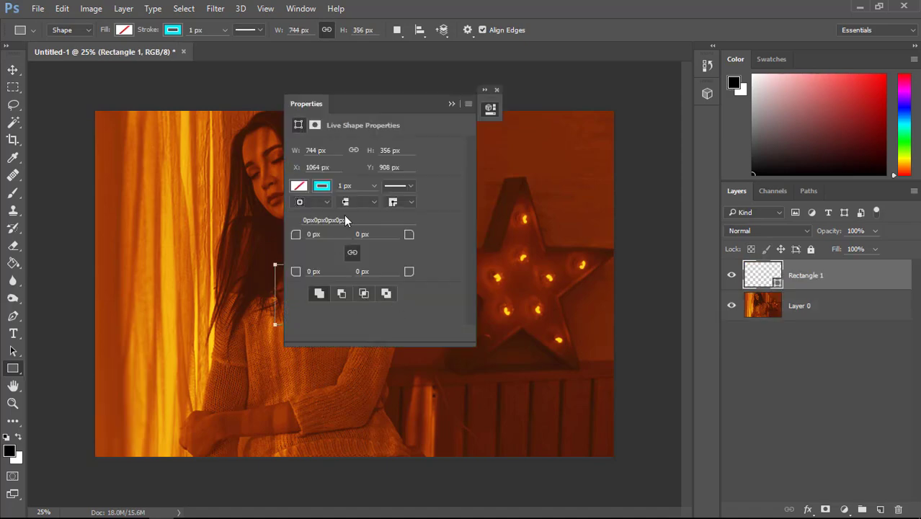
# Give the rectangle a solid black fill and remove its stroke
pyautogui.moveTo(390, 106); pyautogui.dragTo(534, 103)
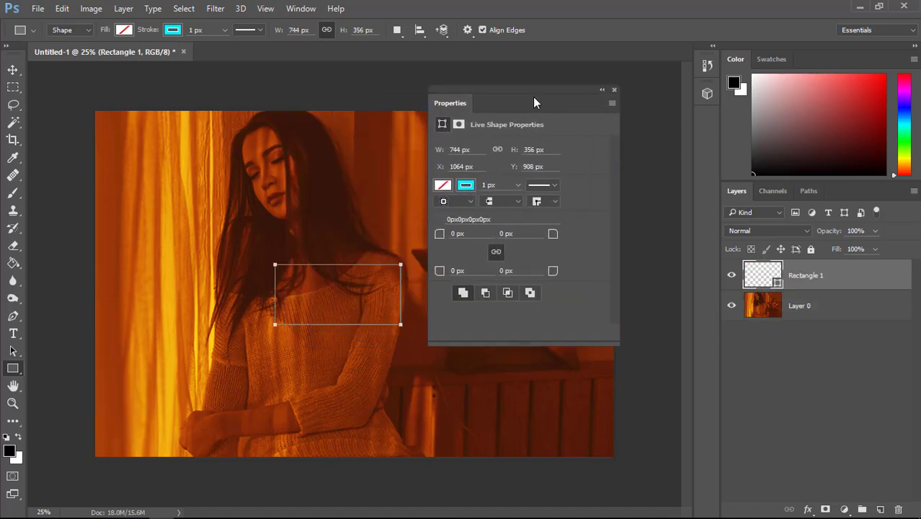
pyautogui.click(443, 186)
pyautogui.click(465, 257)
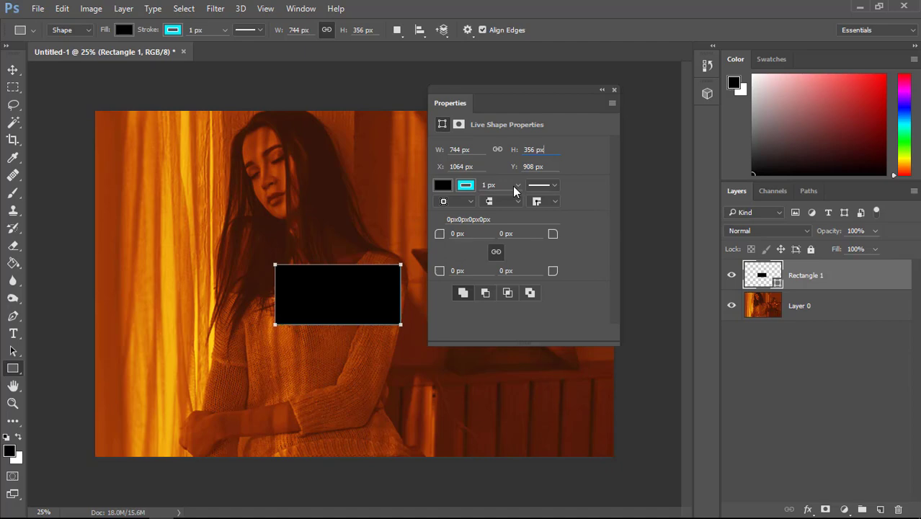
pyautogui.click(469, 186)
pyautogui.click(452, 211)
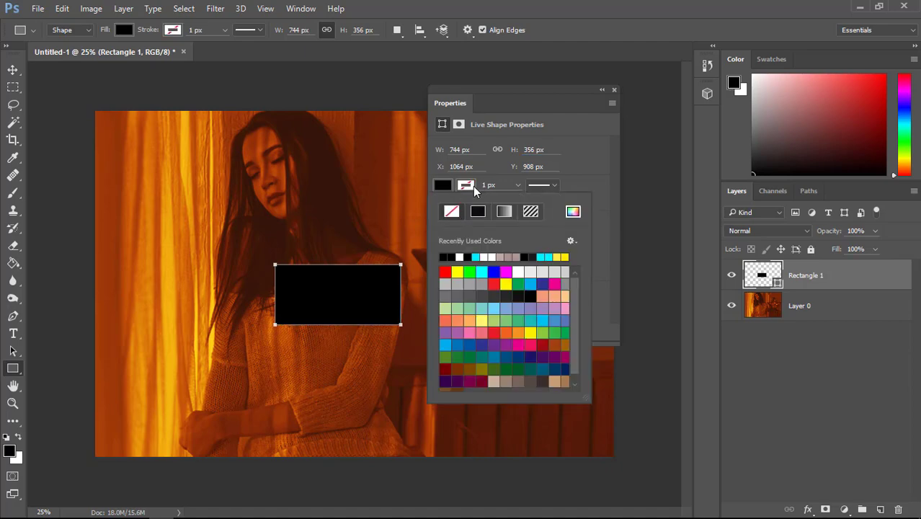
# Set the rectangle's width to 2100 px and height to 900 px for a 21:9 aspect ratio
pyautogui.click(483, 153)
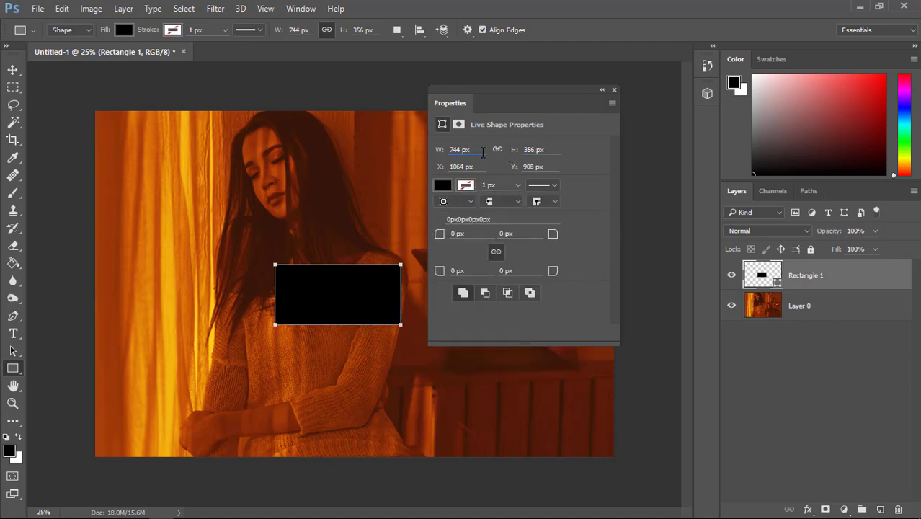
pyautogui.moveTo(482, 153); pyautogui.dragTo(444, 155)
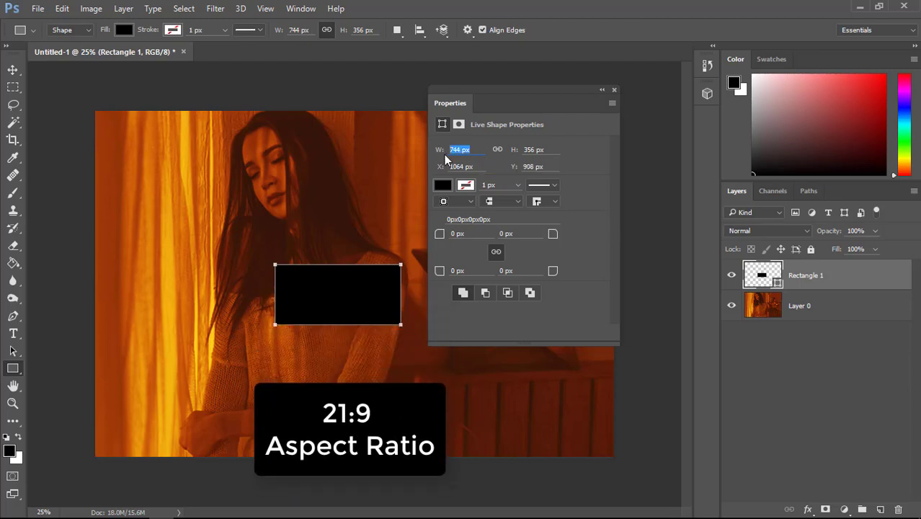
pyautogui.write('2100')
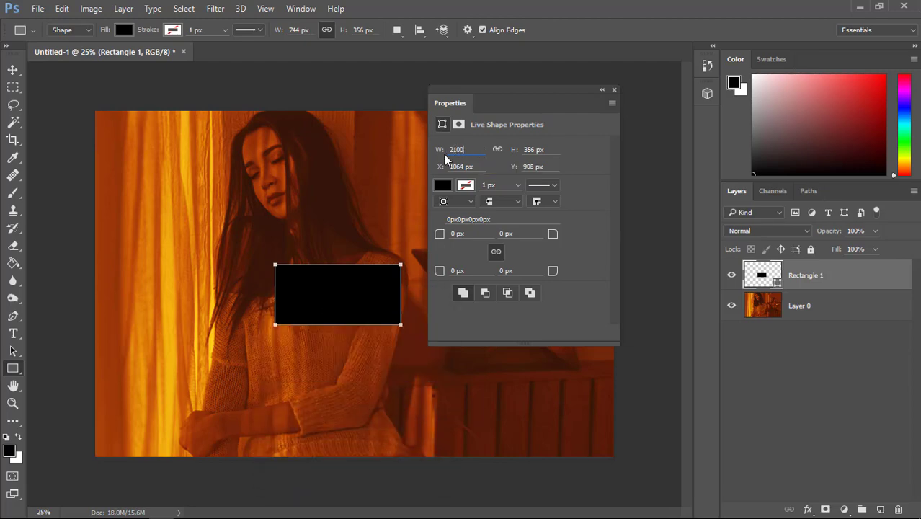
pyautogui.press('Tab')
pyautogui.write('900')
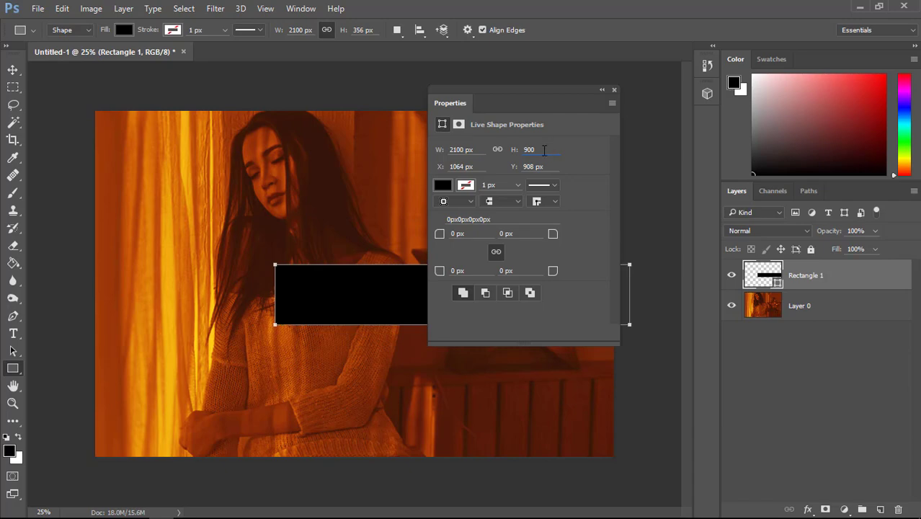
pyautogui.press('Return')
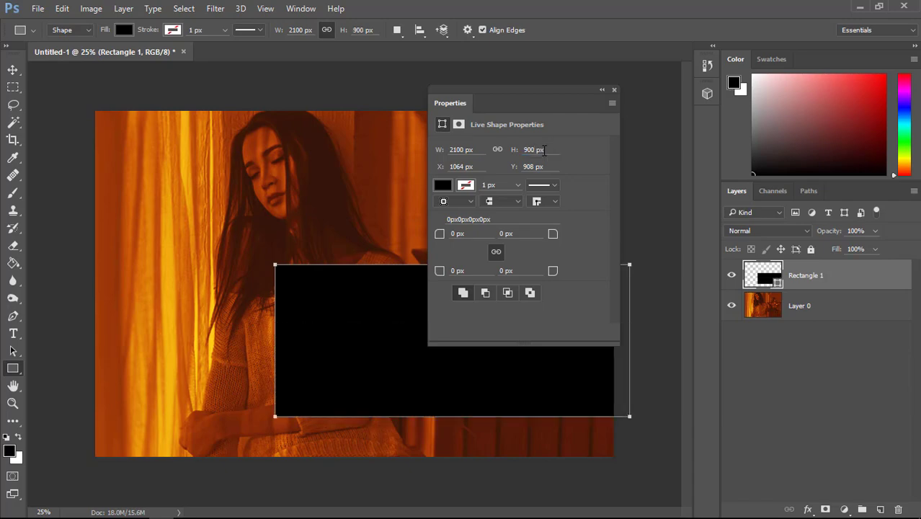
pyautogui.click(604, 90)
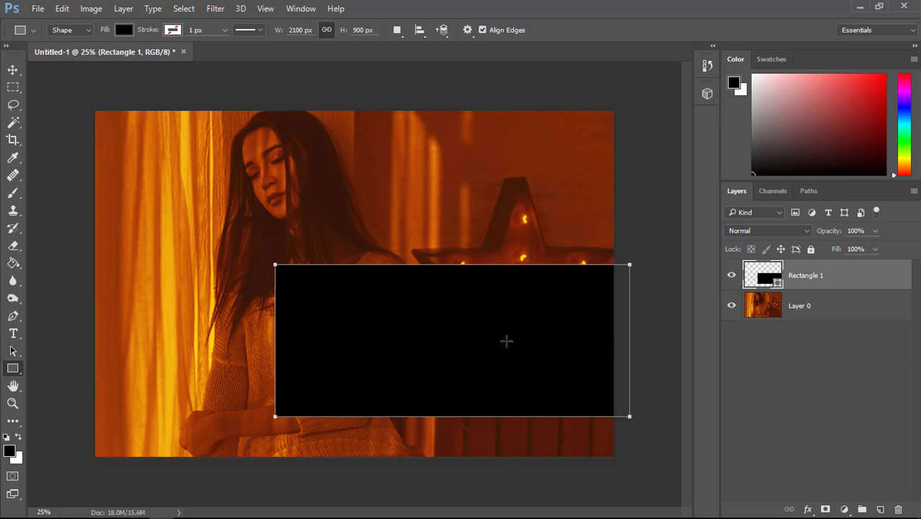
# Move the rectangle to the photo's top-left corner and scale it to about 147% so it spans the full canvas width
pyautogui.hotkey('ctrl', 't')
pyautogui.moveTo(533, 358); pyautogui.dragTo(352, 204)
pyautogui.moveTo(450, 263); pyautogui.dragTo(582, 414)
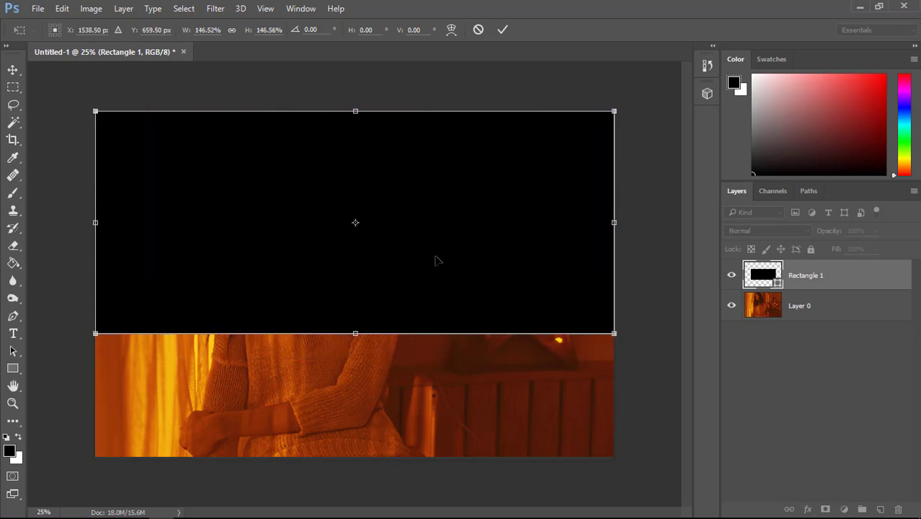
pyautogui.click(506, 34)
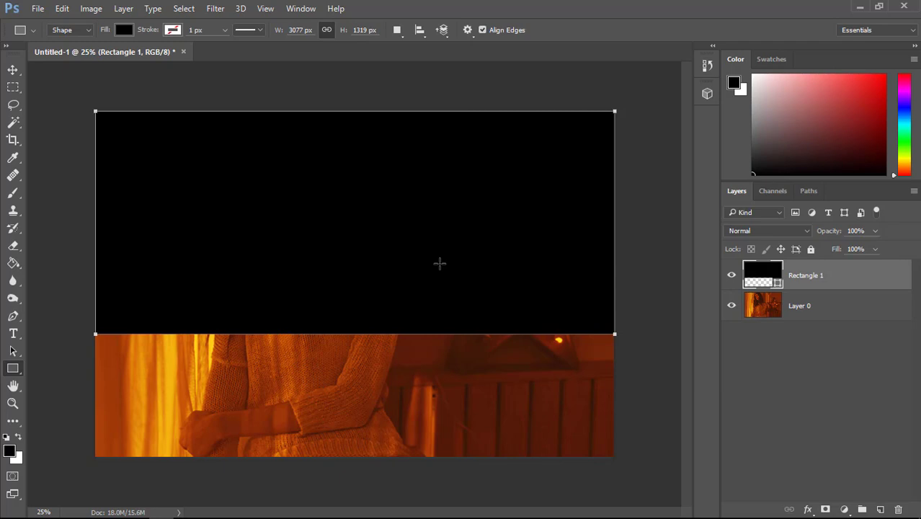
# Select the whole canvas and align the black rectangle to its vertical center
pyautogui.click(13, 70)
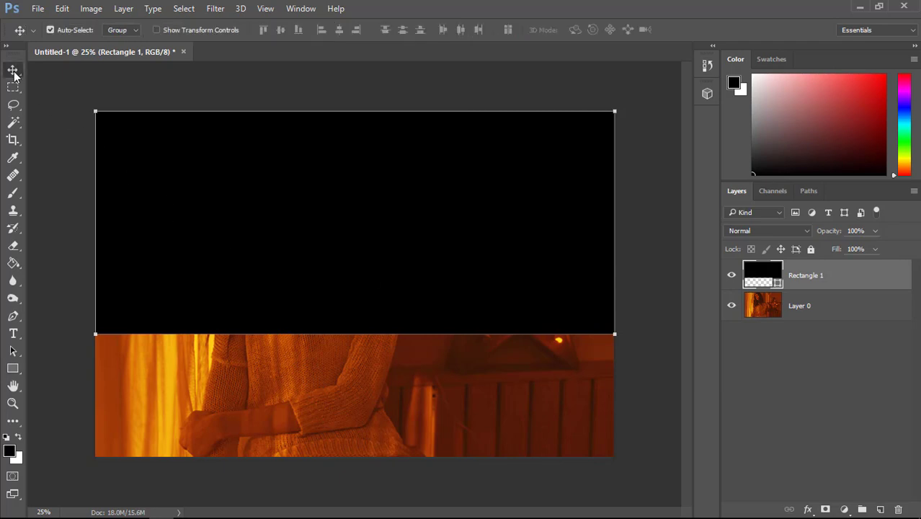
pyautogui.hotkey('ctrl', 'a')
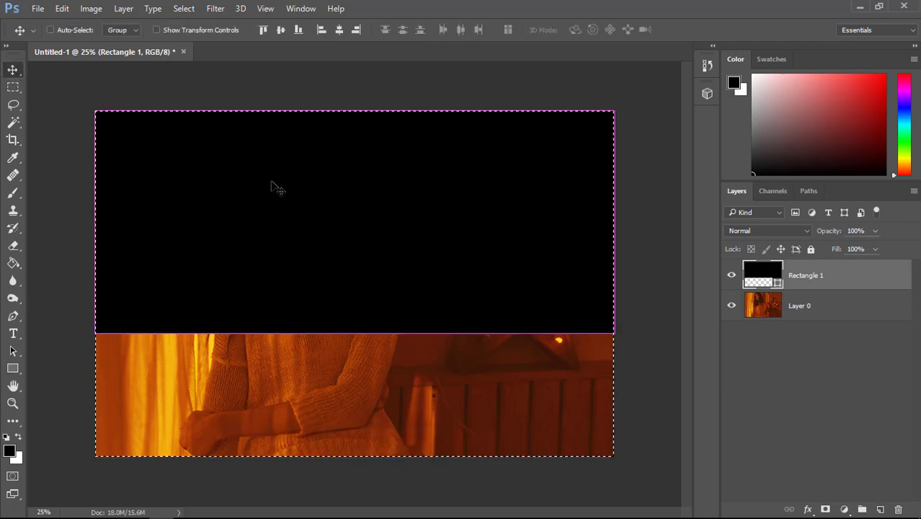
pyautogui.click(281, 30)
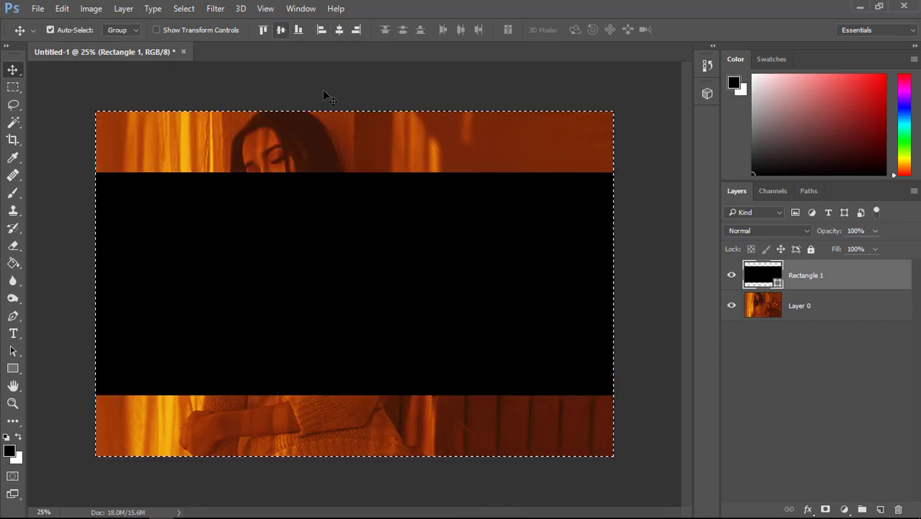
# Deselect the canvas and move the Rectangle 1 layer below the photo layer
pyautogui.press('ctrl')
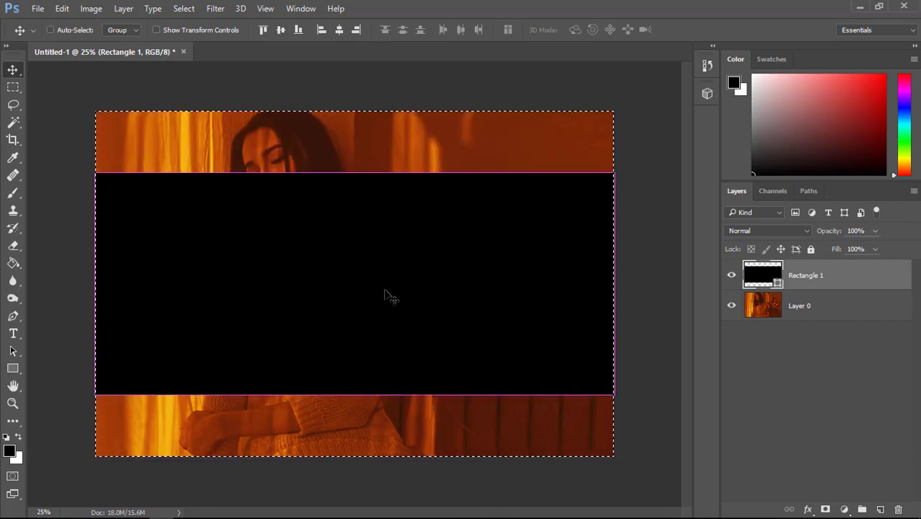
pyautogui.hotkey('ctrl', 'd')
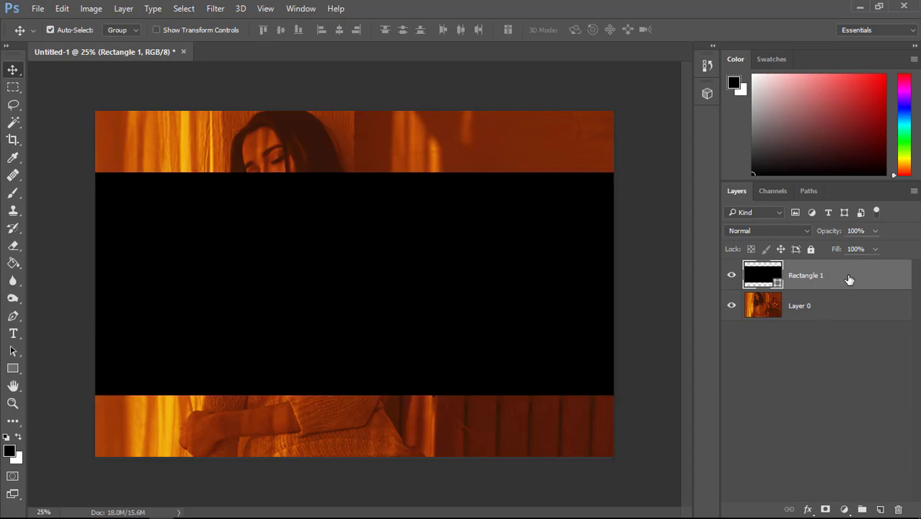
pyautogui.moveTo(849, 279); pyautogui.dragTo(843, 347)
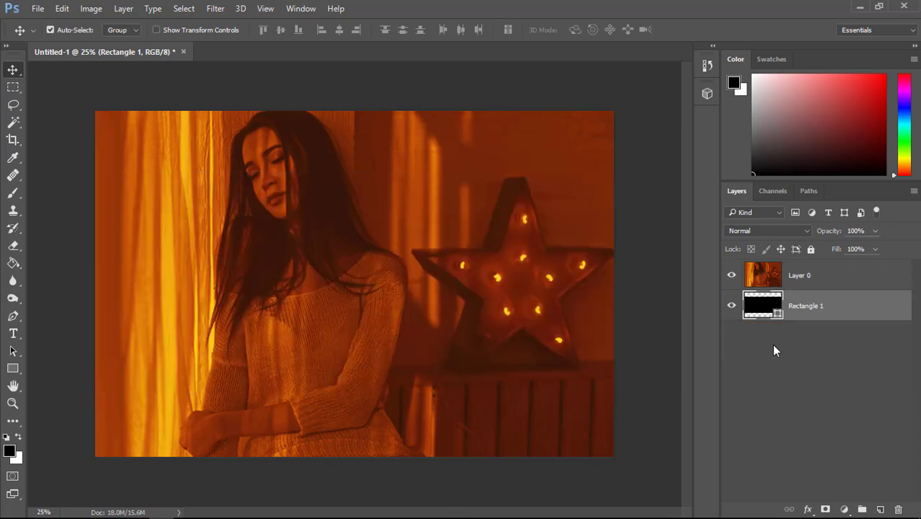
# Clip the Layer 0 photo to the rectangle and shift the photo down until the woman's whole head fits inside the frame
pyautogui.click(779, 279)
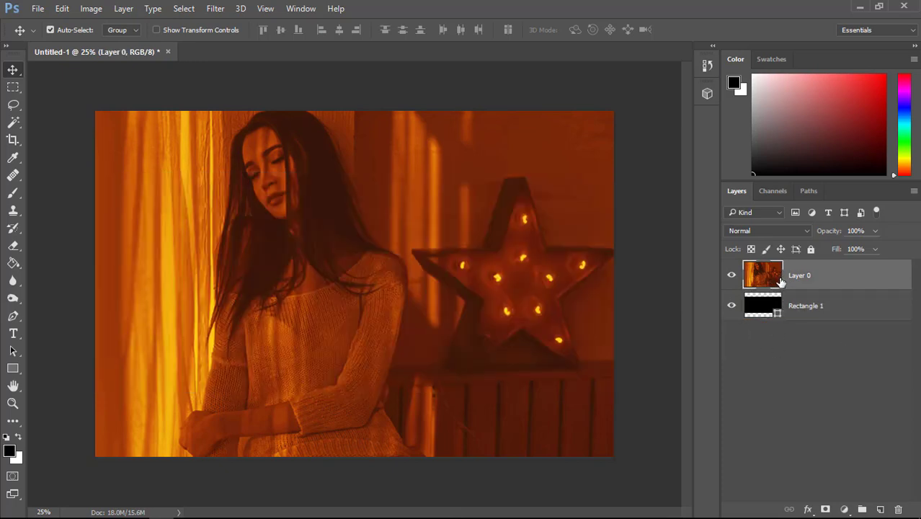
pyautogui.press('alt')
pyautogui.keyDown('alt'); pyautogui.click(758, 285); pyautogui.keyUp('alt')
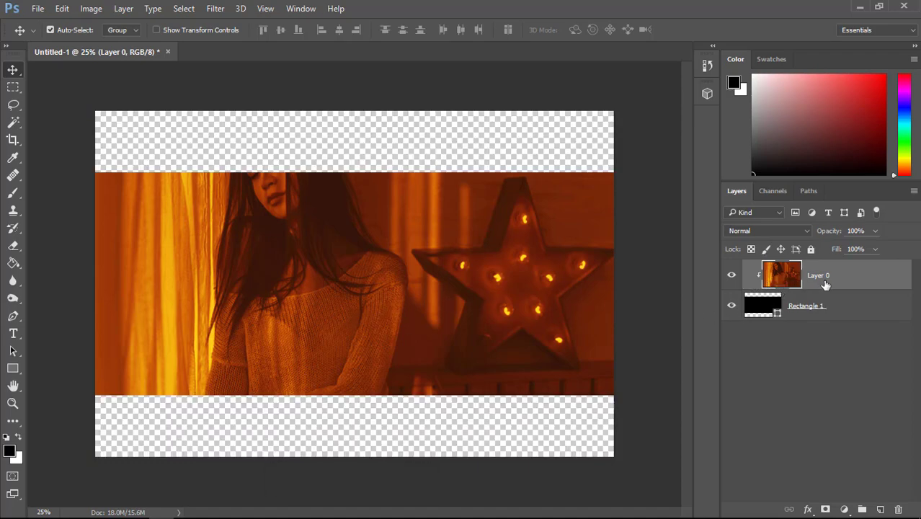
pyautogui.moveTo(479, 296); pyautogui.dragTo(480, 331)
pyautogui.moveTo(403, 278)
pyautogui.mouseDown()
pyautogui.moveTo(397, 253)
pyautogui.moveTo(426, 261)
pyautogui.moveTo(416, 287)
pyautogui.mouseUp()
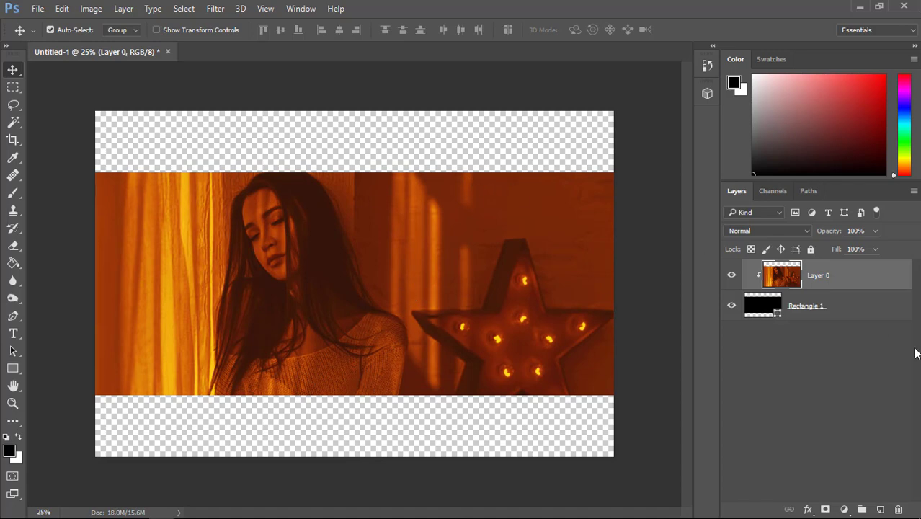
# Add a Solid Color fill layer in black (000000) and place it beneath the rectangle layer as the background
pyautogui.click(844, 509)
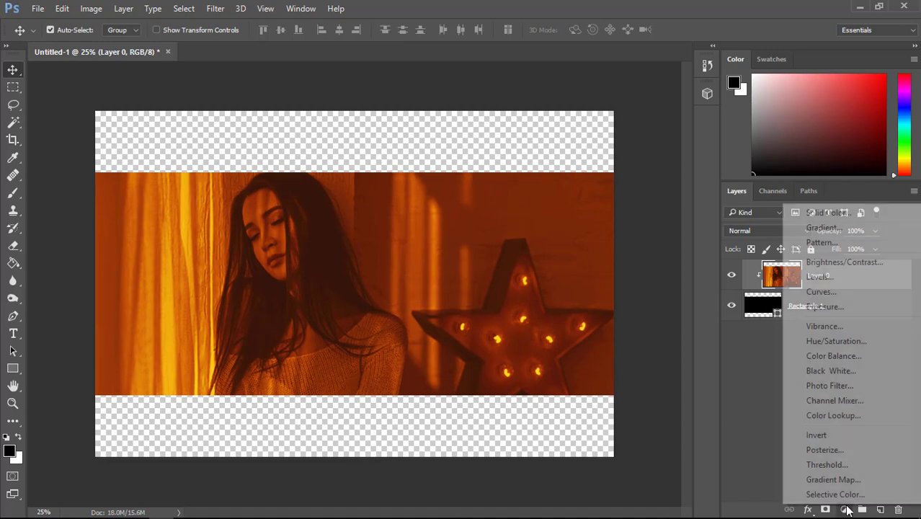
pyautogui.click(831, 214)
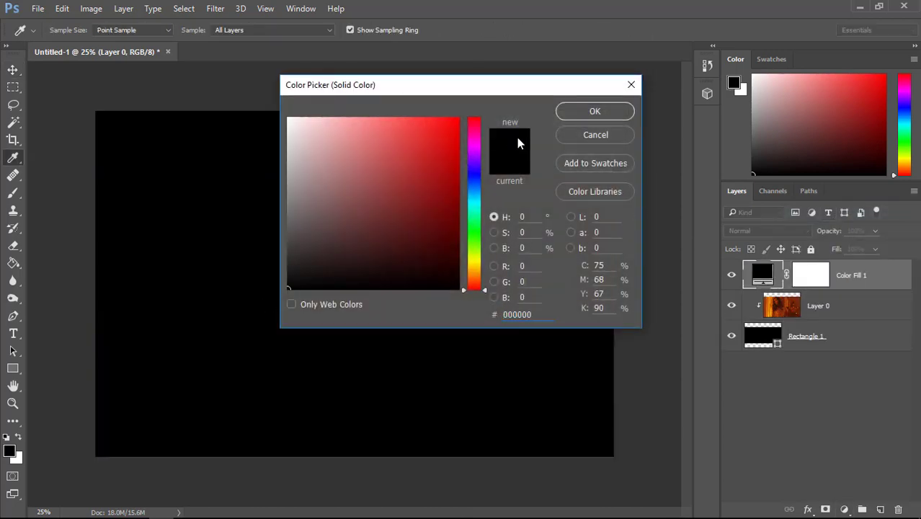
pyautogui.click(573, 112)
pyautogui.moveTo(809, 294); pyautogui.dragTo(865, 371)
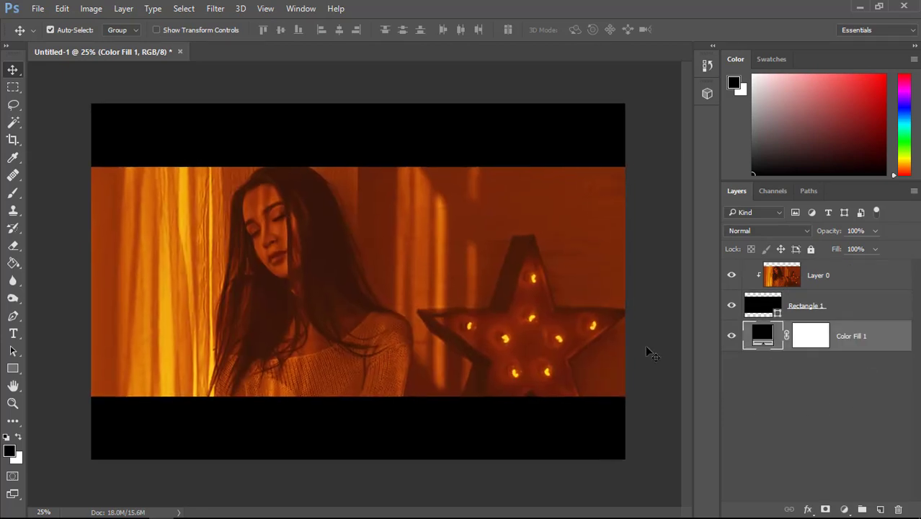